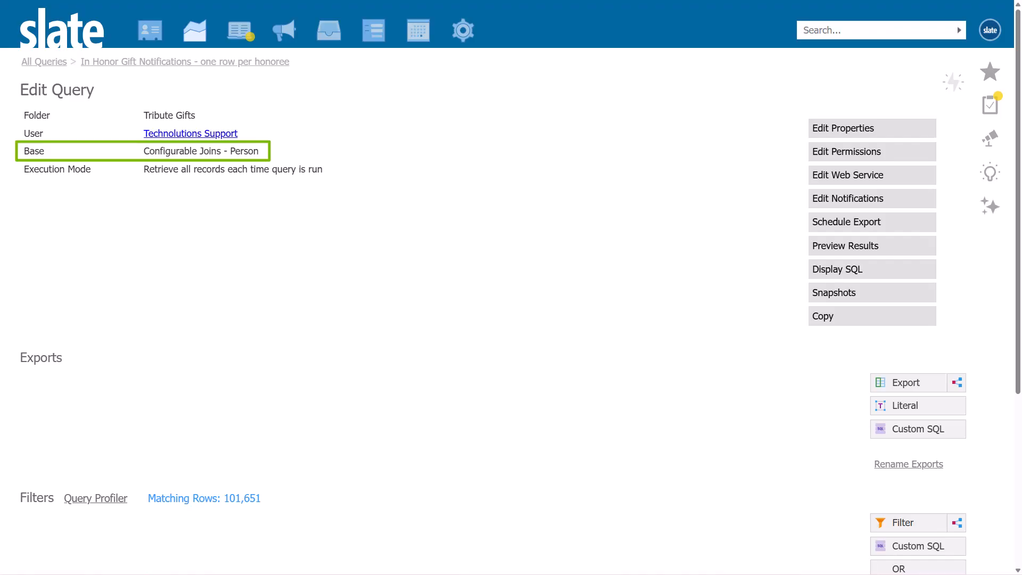
Step: Add a subquery filter of type Independent subquery with category Related and base Gift
click(957, 522)
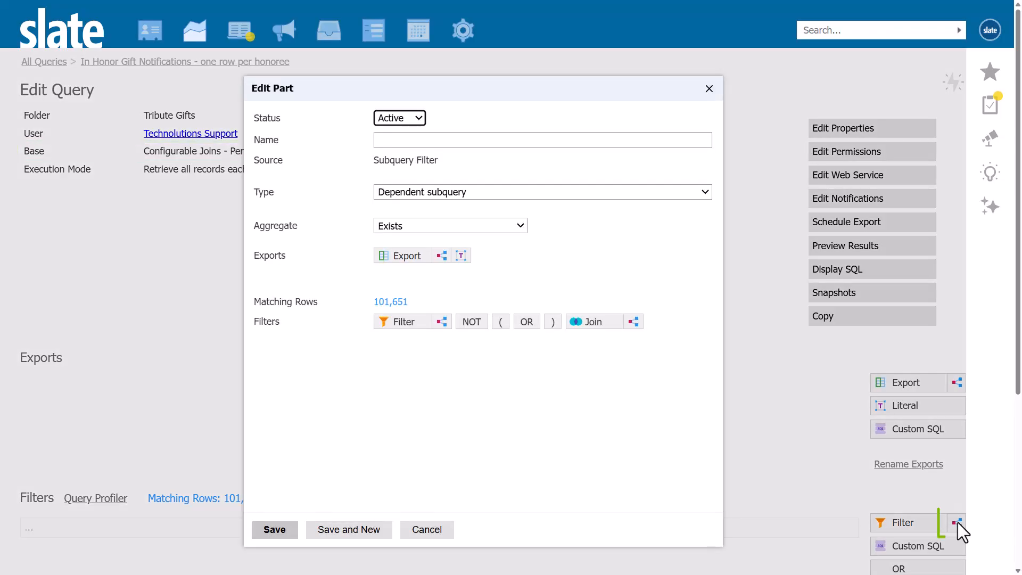
click(591, 191)
click(585, 226)
click(575, 217)
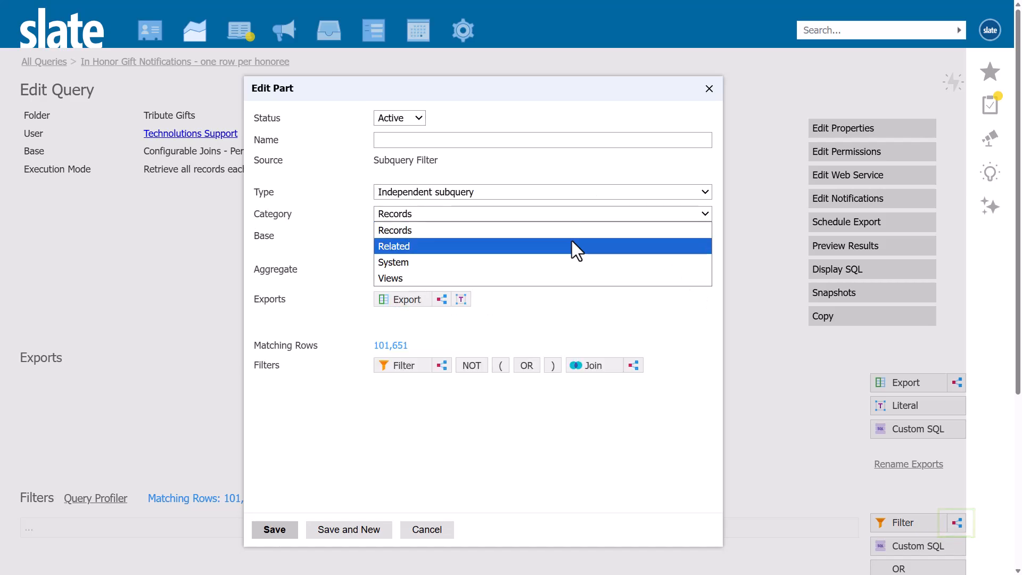
click(571, 242)
click(570, 241)
text(gift)
key(Return)
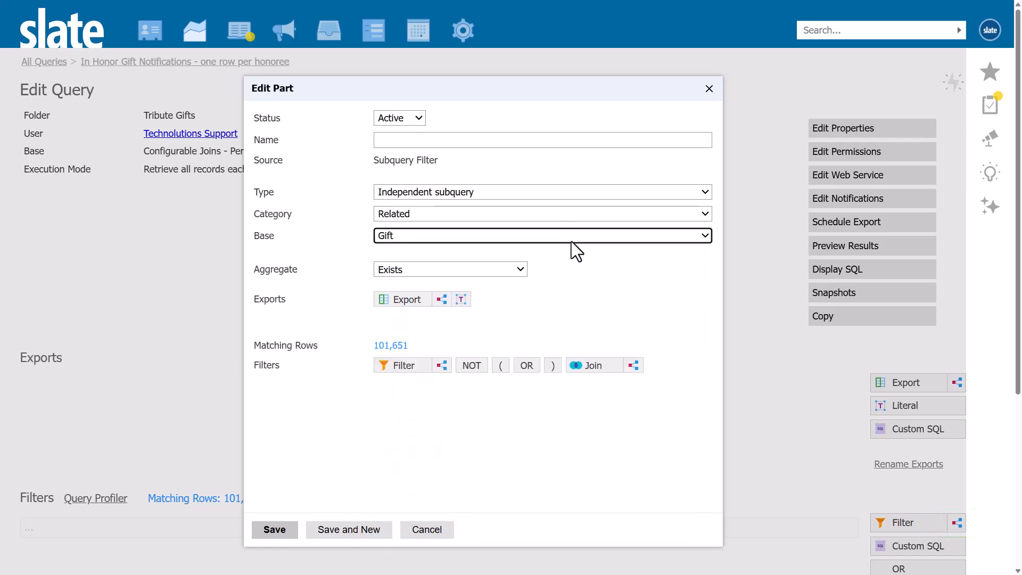
Step: Join Gift Tributes to the Gift base within the subquery filter
click(592, 366)
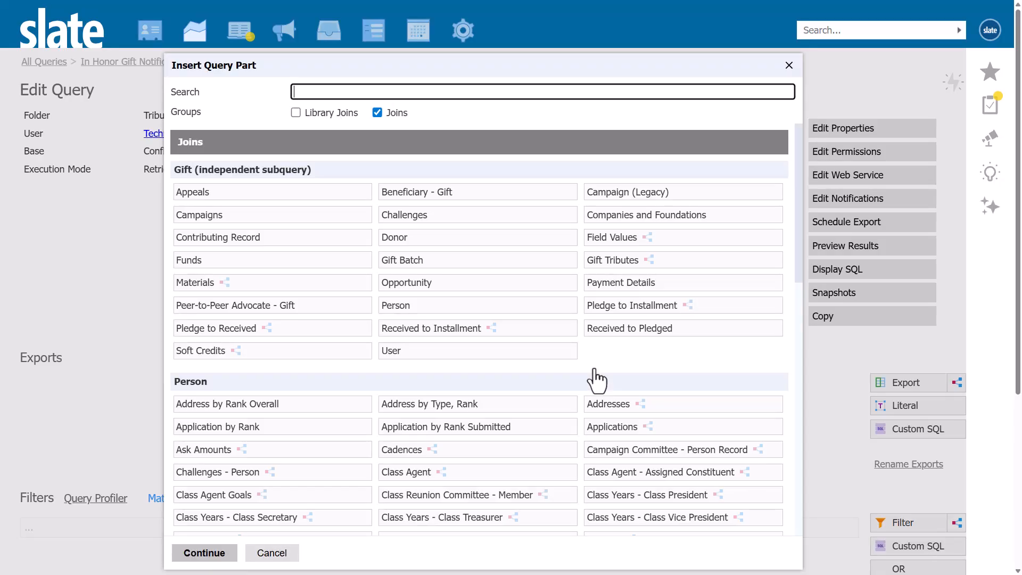
click(612, 261)
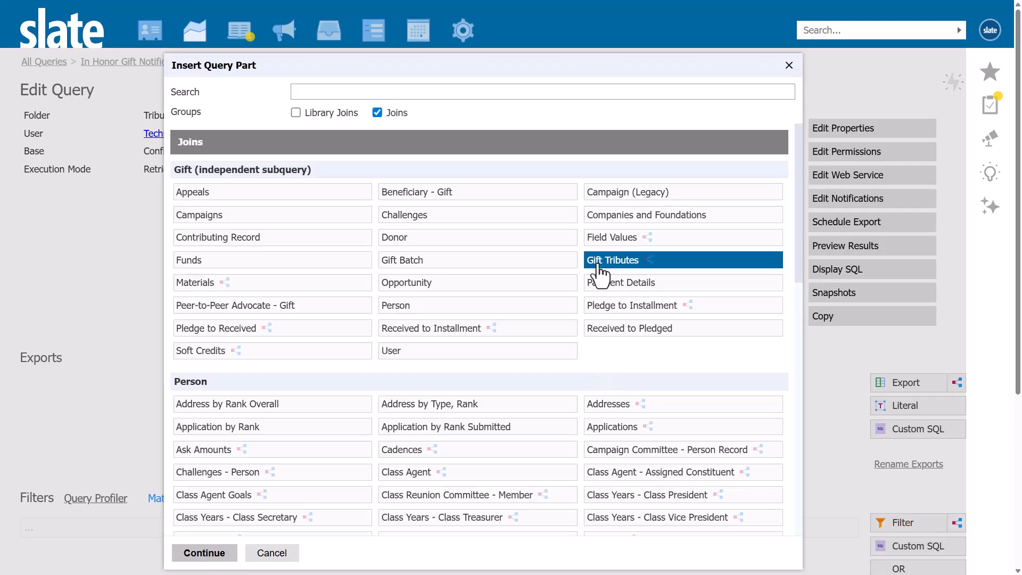
click(214, 554)
click(283, 541)
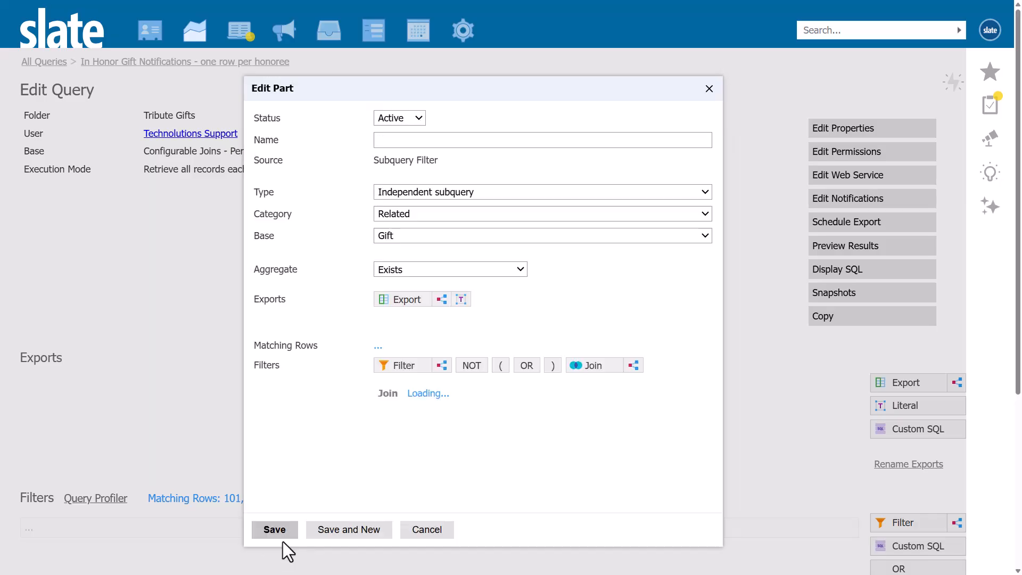
Step: Join Person from Gift Tributes in the subquery filter and name the join Person (Honoree)
click(582, 367)
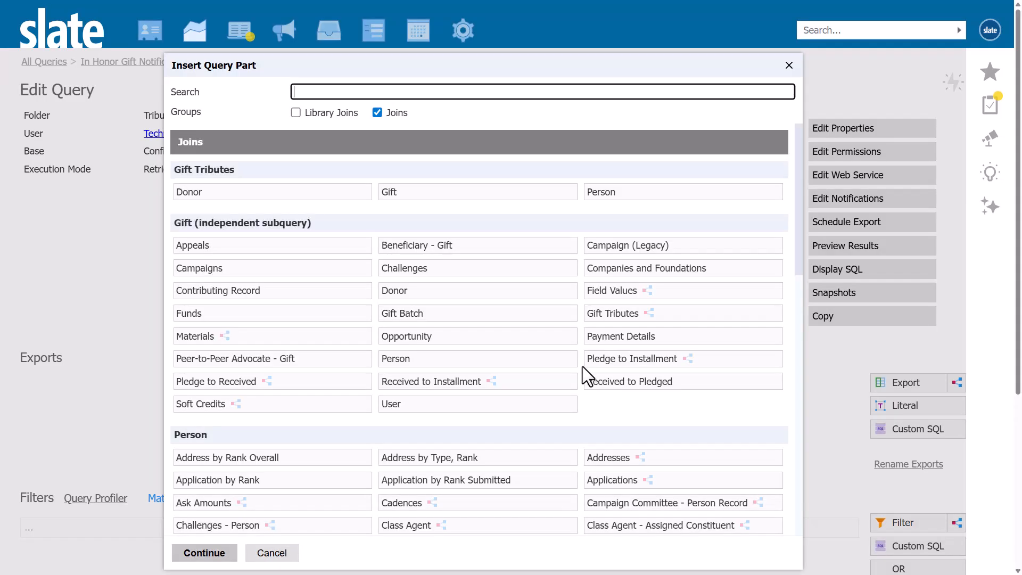
click(634, 193)
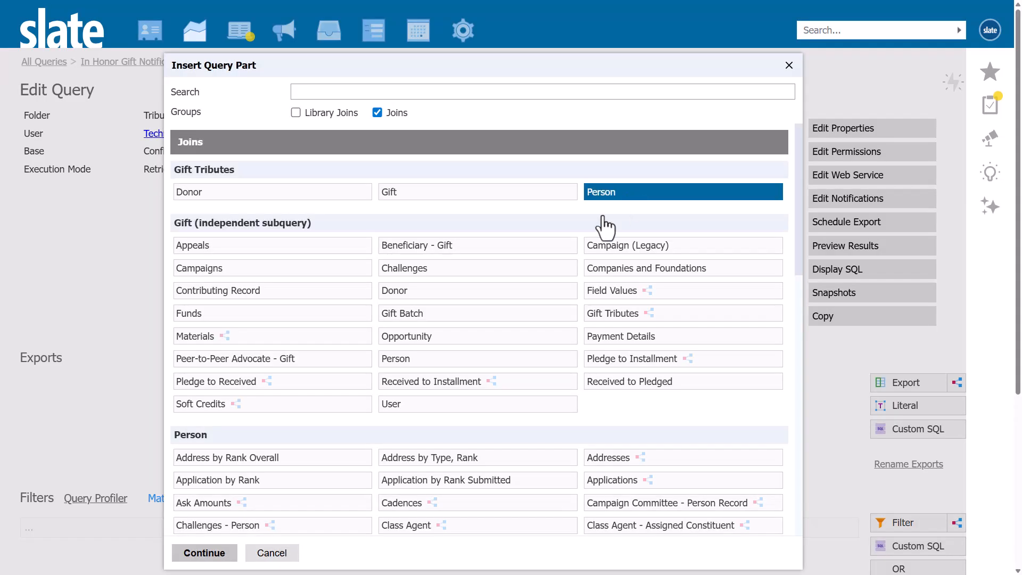
click(206, 554)
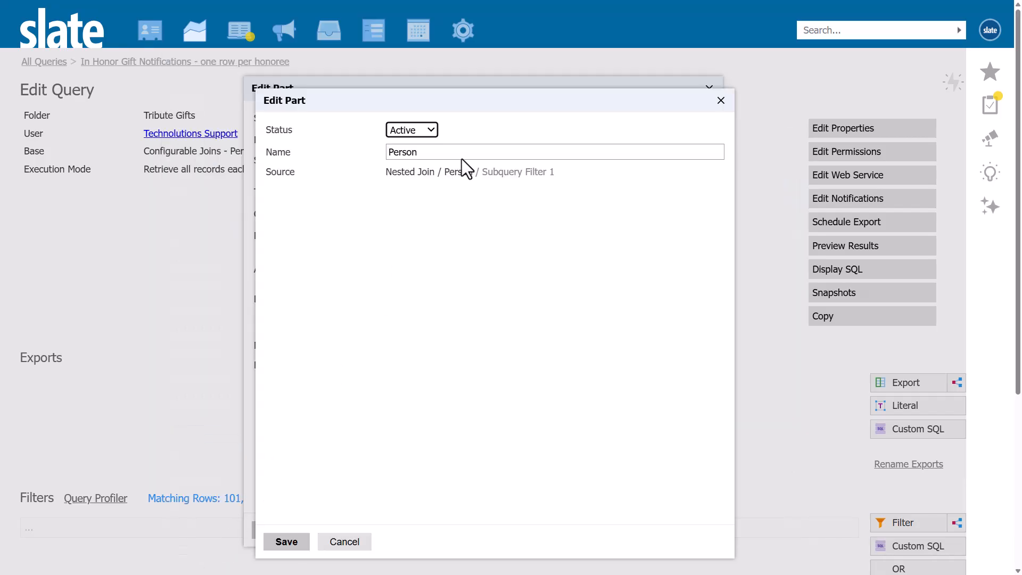
click(464, 152)
text((Honoree)
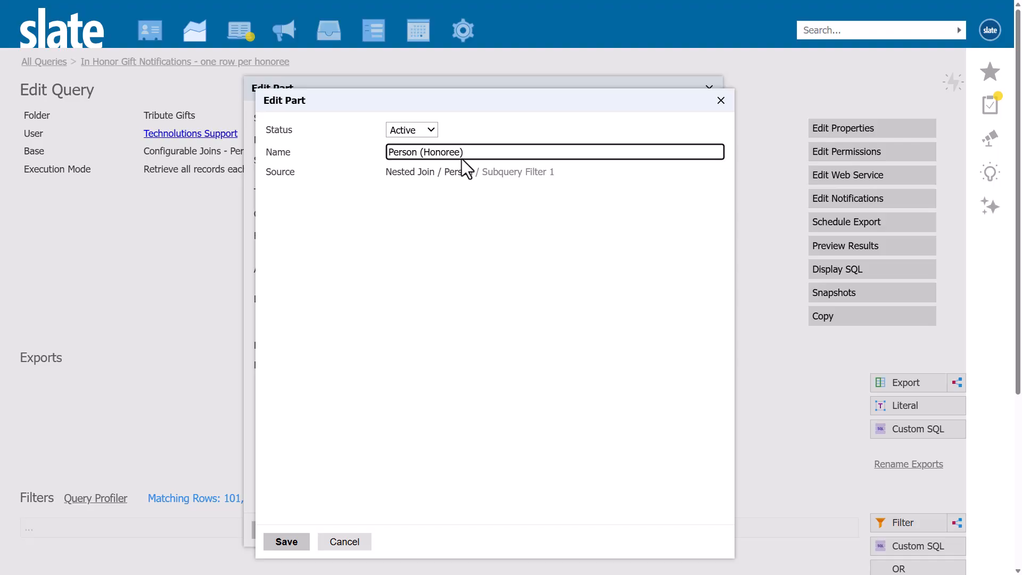
click(273, 543)
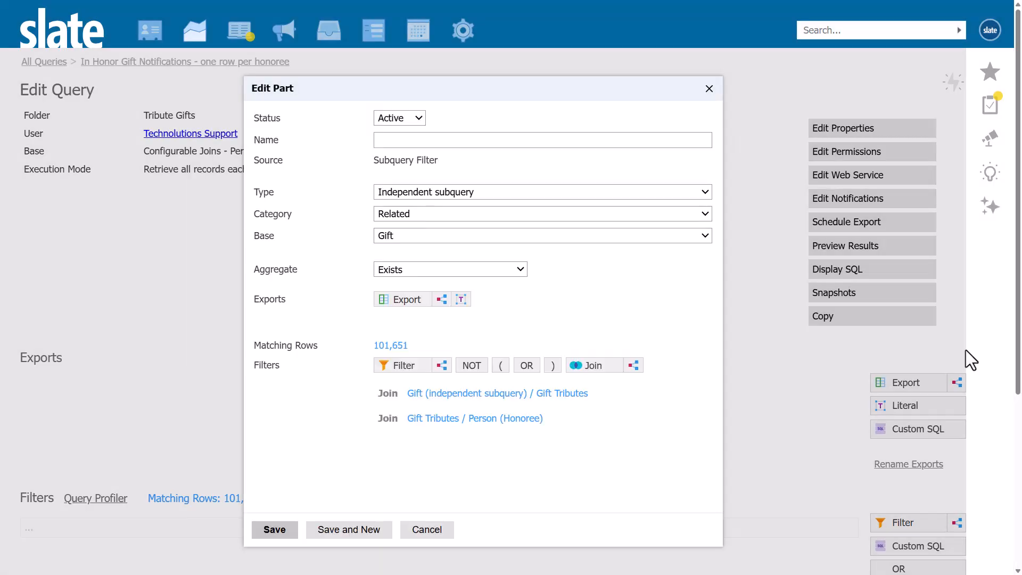
Step: Set the subquery's aggregate to Comparison and add the GUID exports of Person (Honoree) and the base Person
click(424, 272)
click(417, 318)
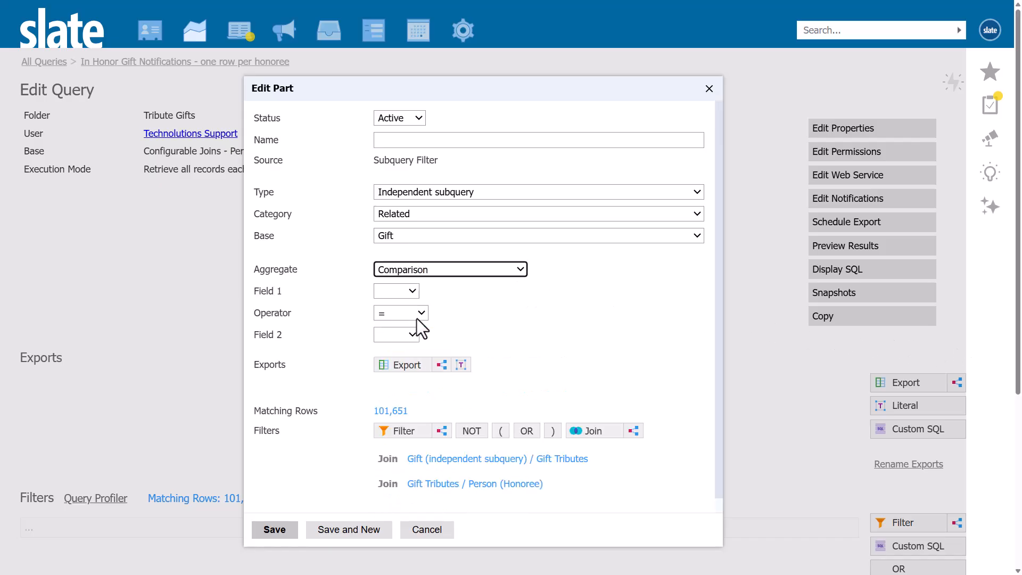
click(413, 362)
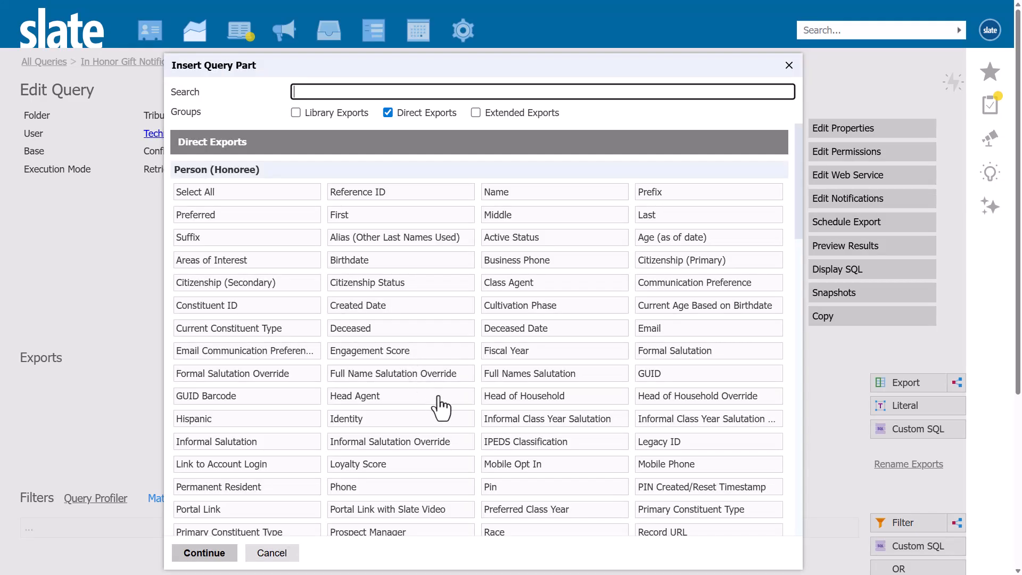
text(guid)
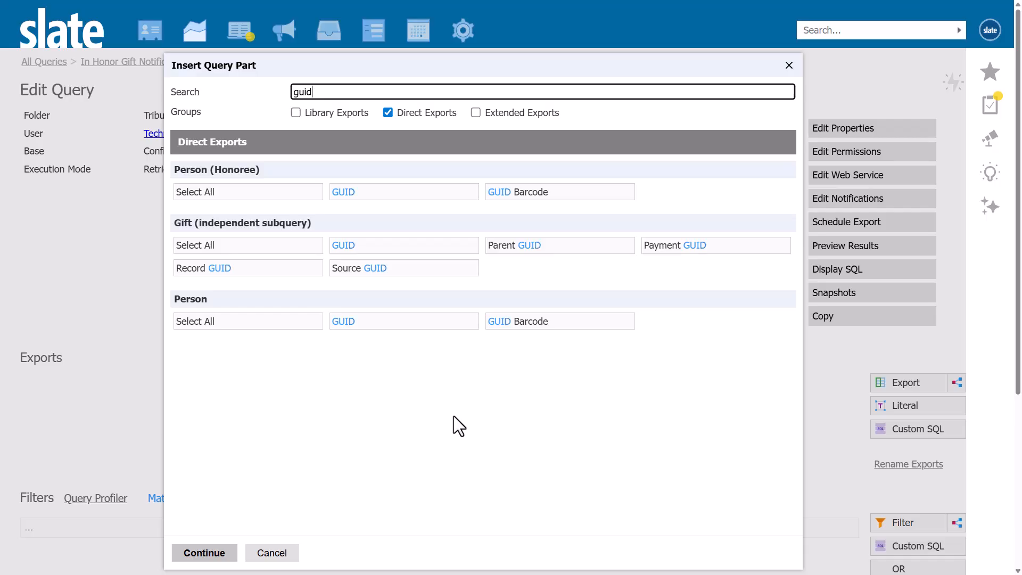
click(391, 196)
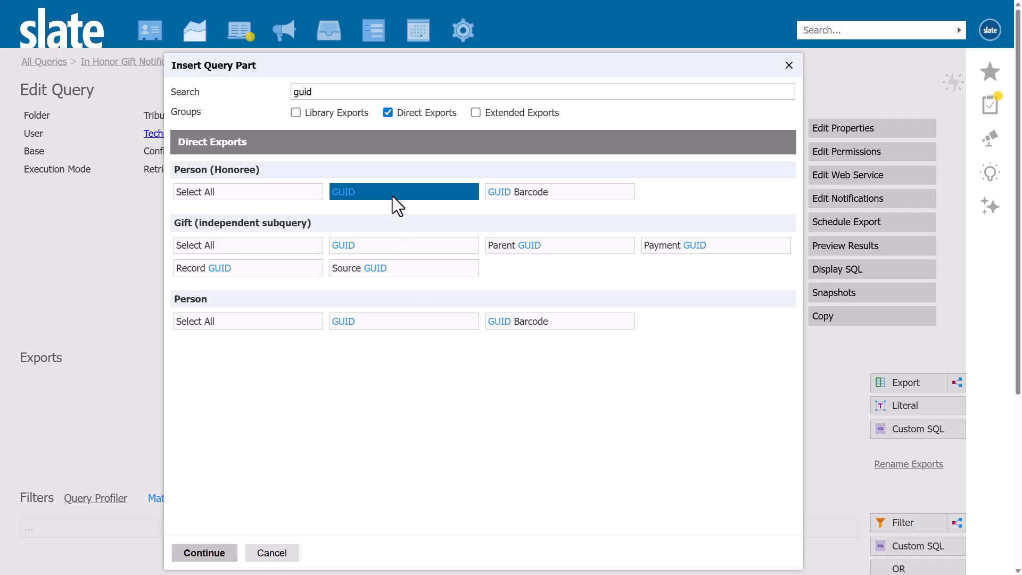
click(393, 336)
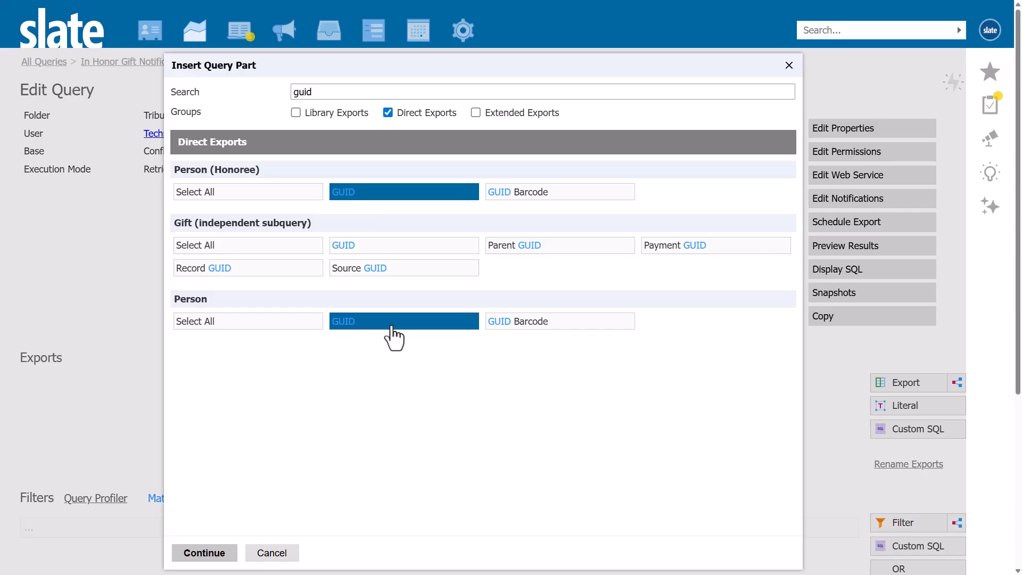
click(208, 553)
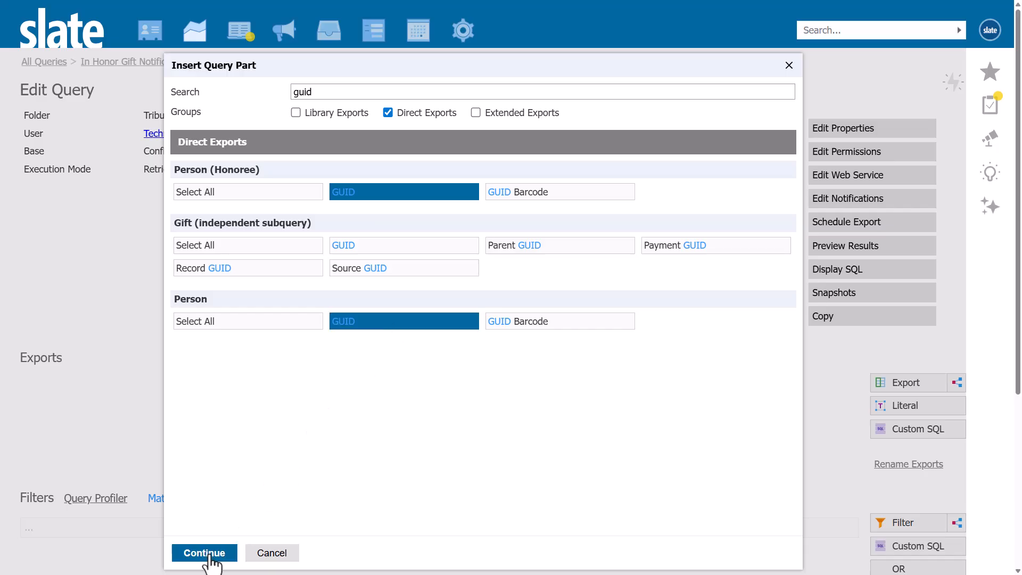
Step: Set the comparison's Field 1 to Person (Honoree) GUID and Field 2 to Person GUID
click(470, 291)
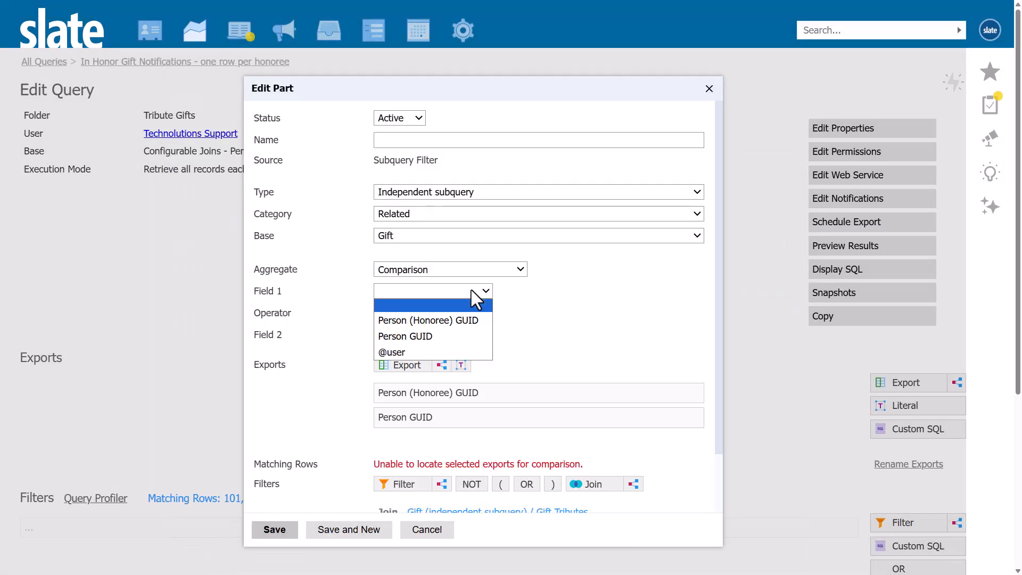
click(473, 318)
click(461, 333)
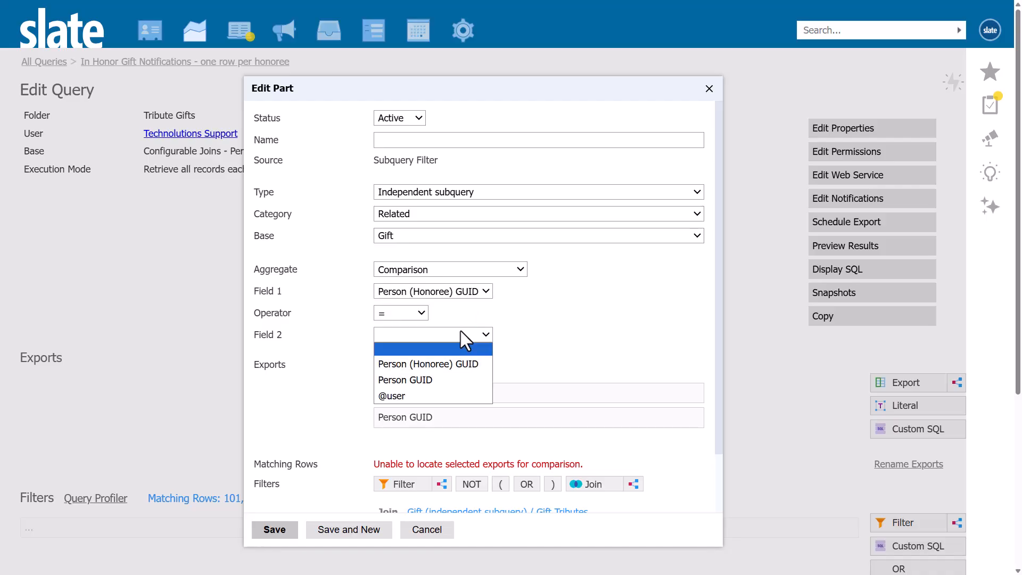
click(465, 379)
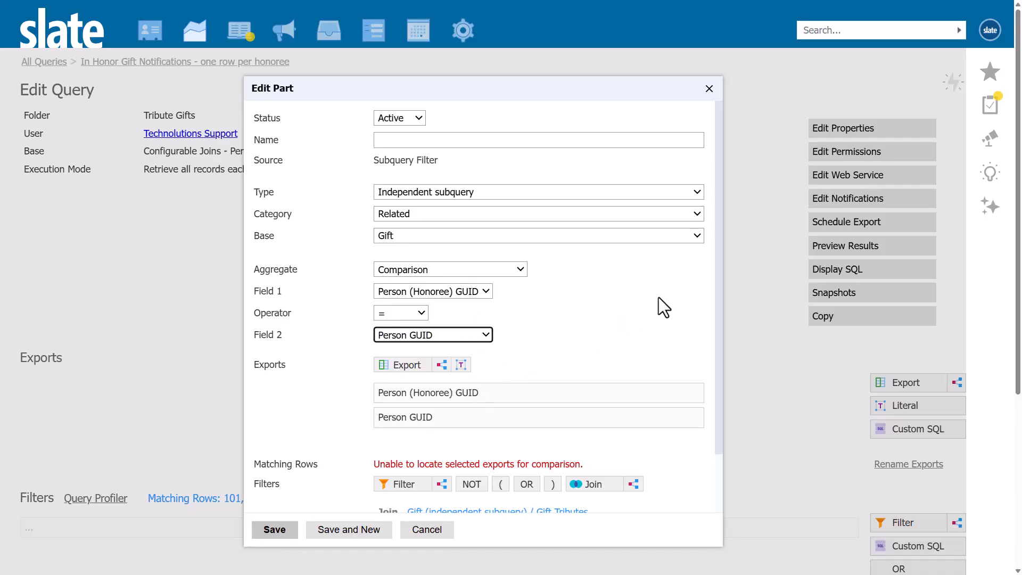
Step: Add a Gift Tributes Occasion filter for In Honor of to the subquery, and save the subquery filter
scroll(659, 297, down, 1)
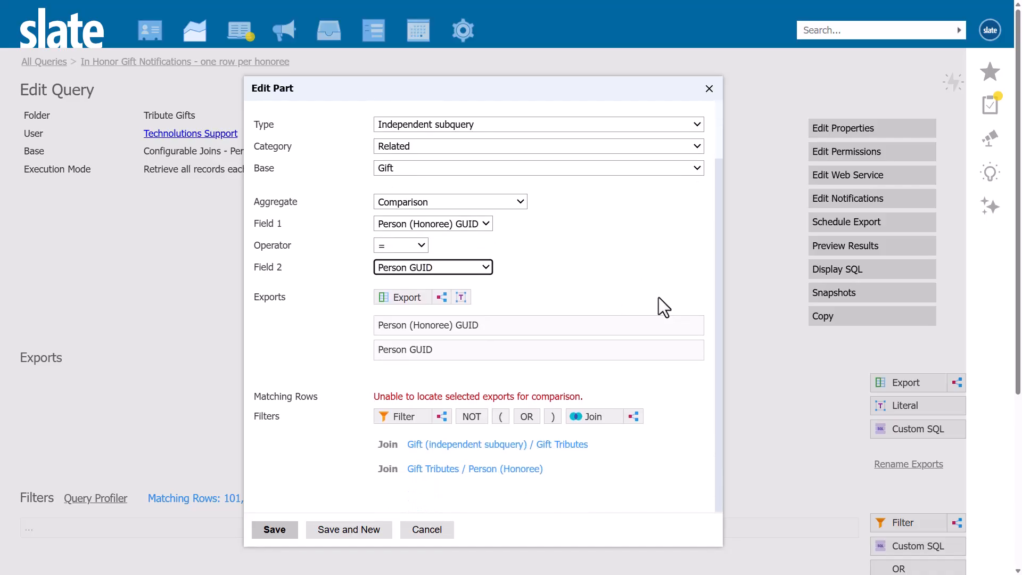
click(403, 417)
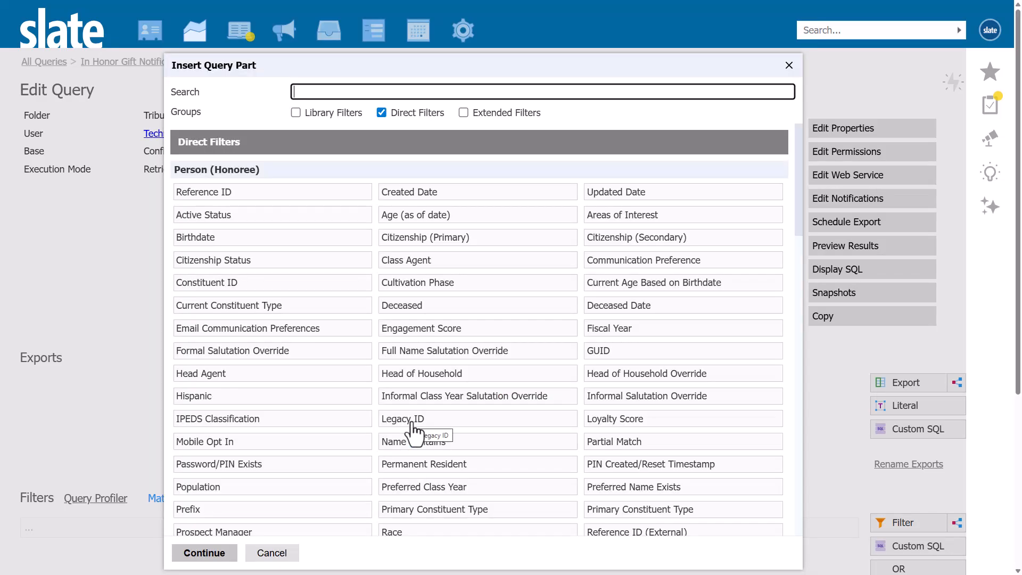
scroll(413, 422, down, 7)
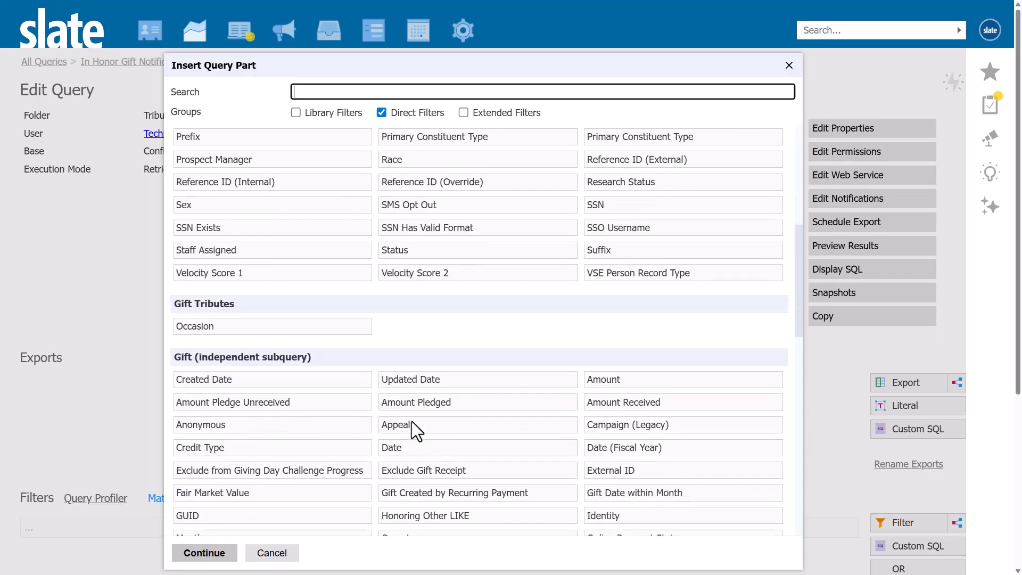
click(353, 329)
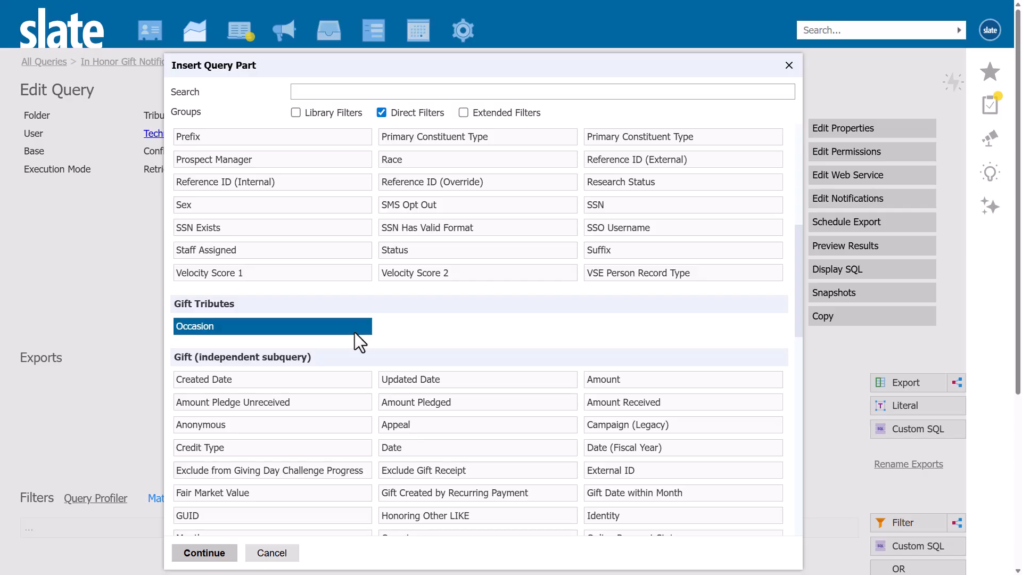
click(222, 550)
click(432, 211)
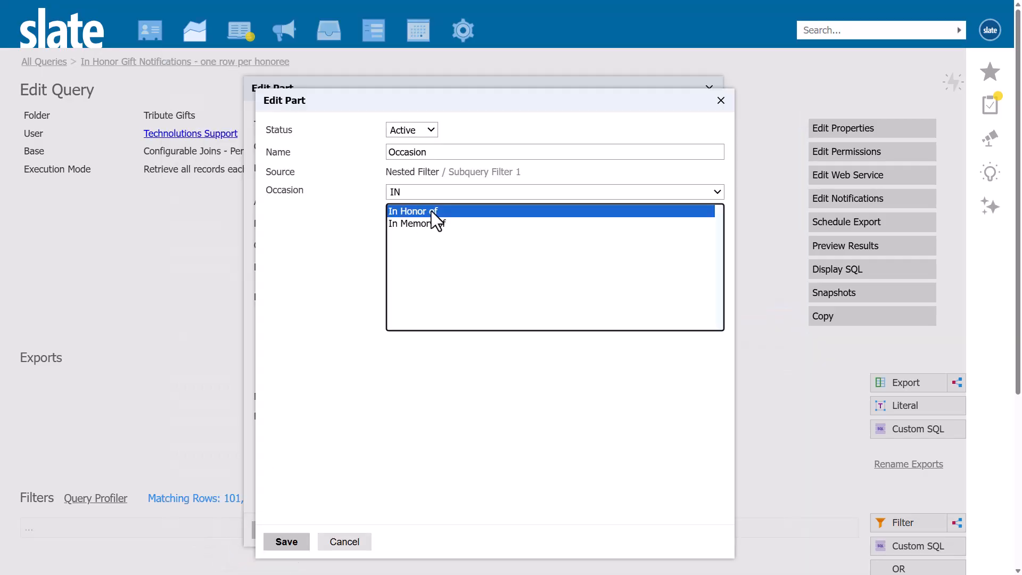
click(298, 543)
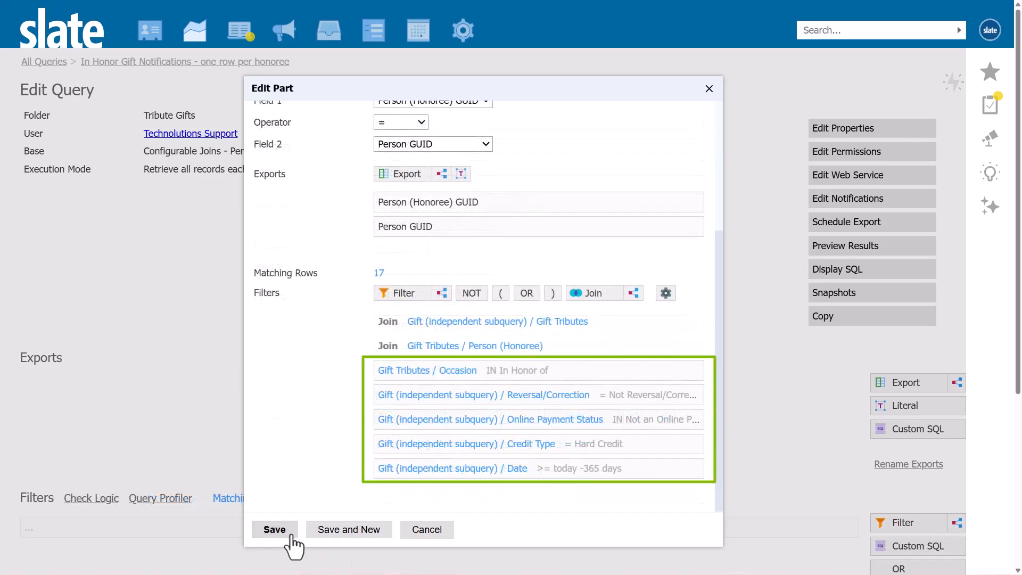
click(291, 537)
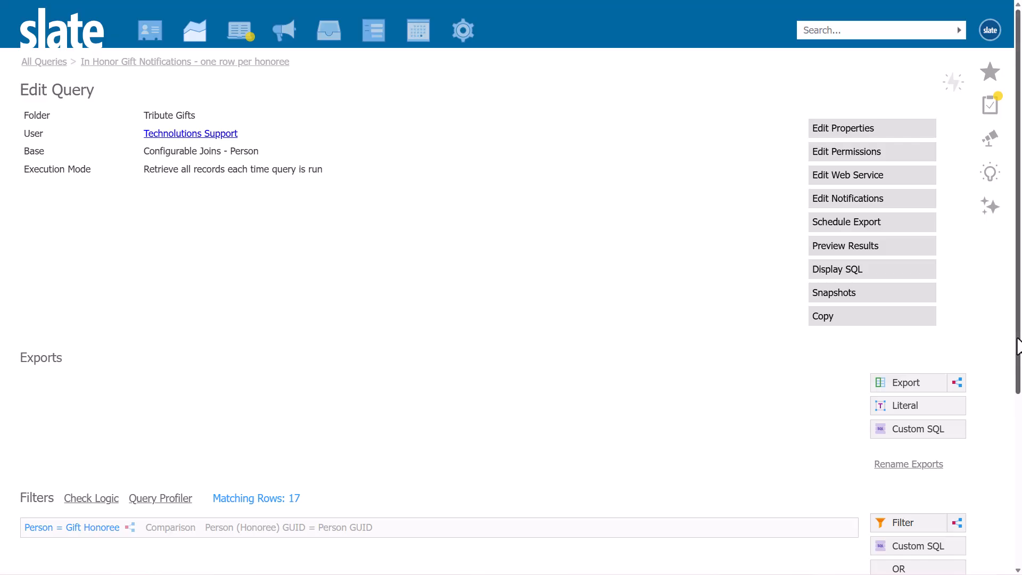
Step: Add the Person exports Preferred, Last and Email to the query
scroll(1021, 367, down, 3)
scroll(1021, 367, down, 5)
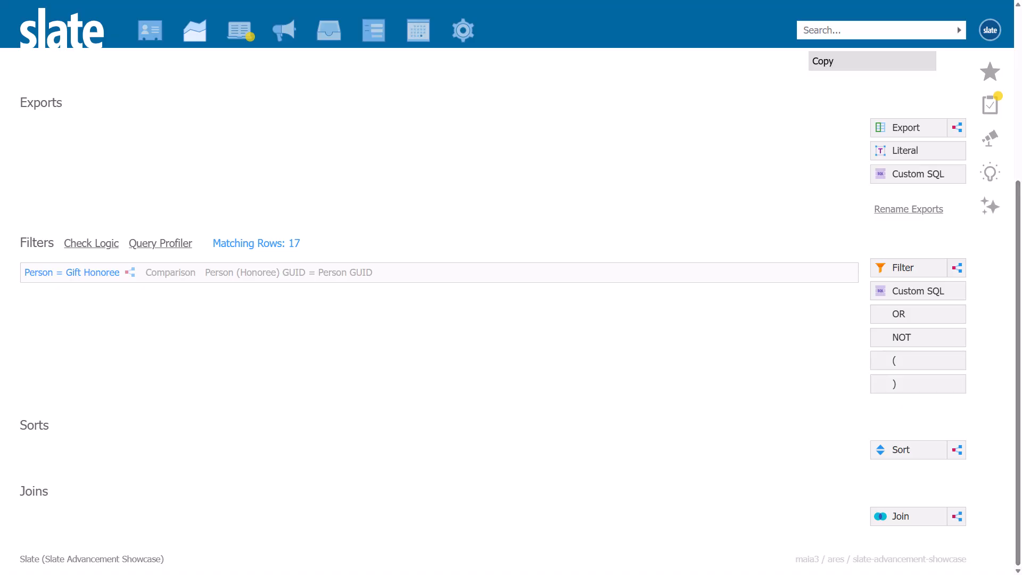
click(926, 133)
click(292, 214)
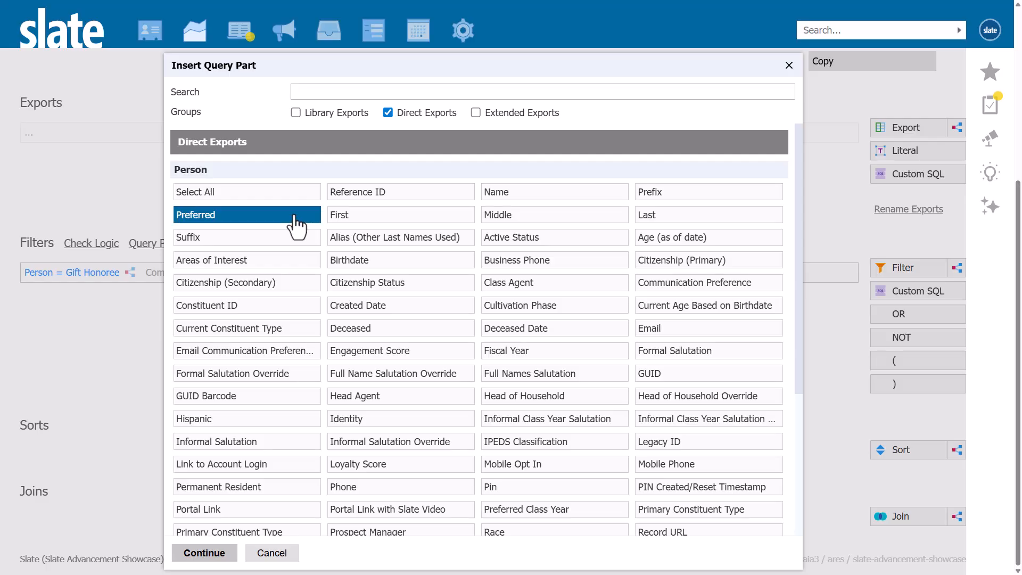
click(669, 216)
double_click(672, 329)
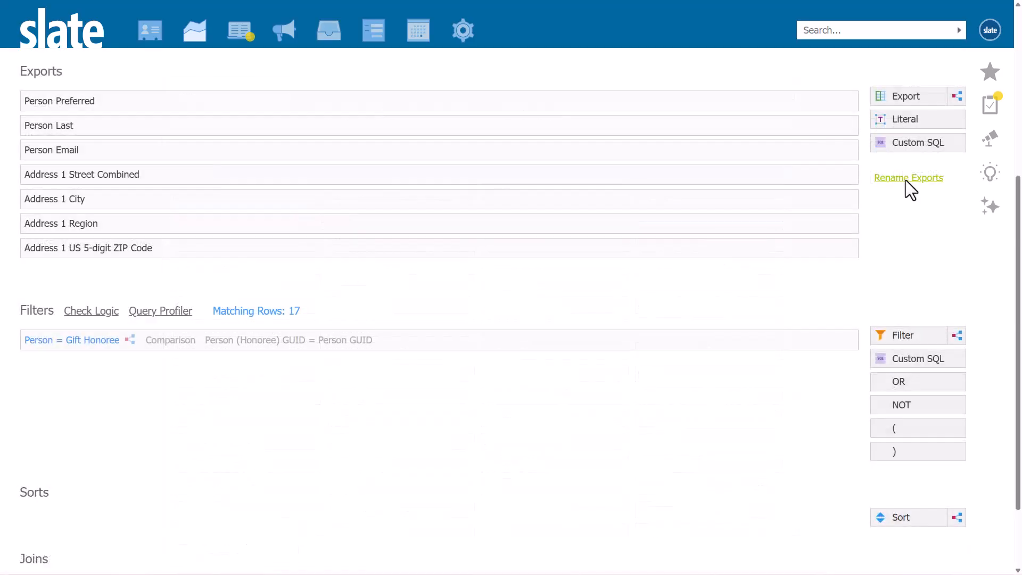
Step: Start renaming the exports and prefix Person Preferred, Person Last and Person Email with "Honoree - "
click(906, 180)
click(26, 101)
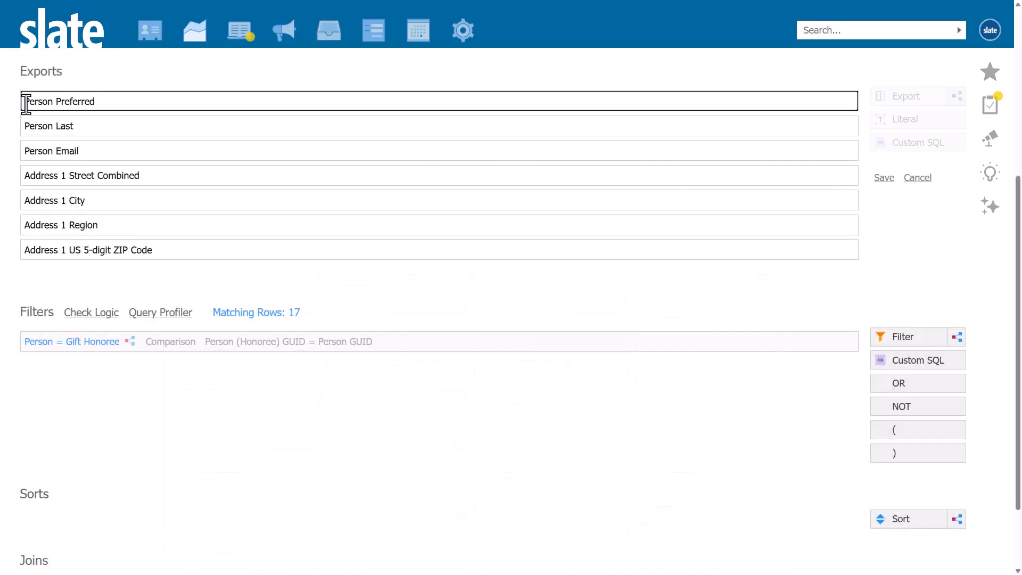
text(Honoree -)
click(25, 126)
text(Honoree -)
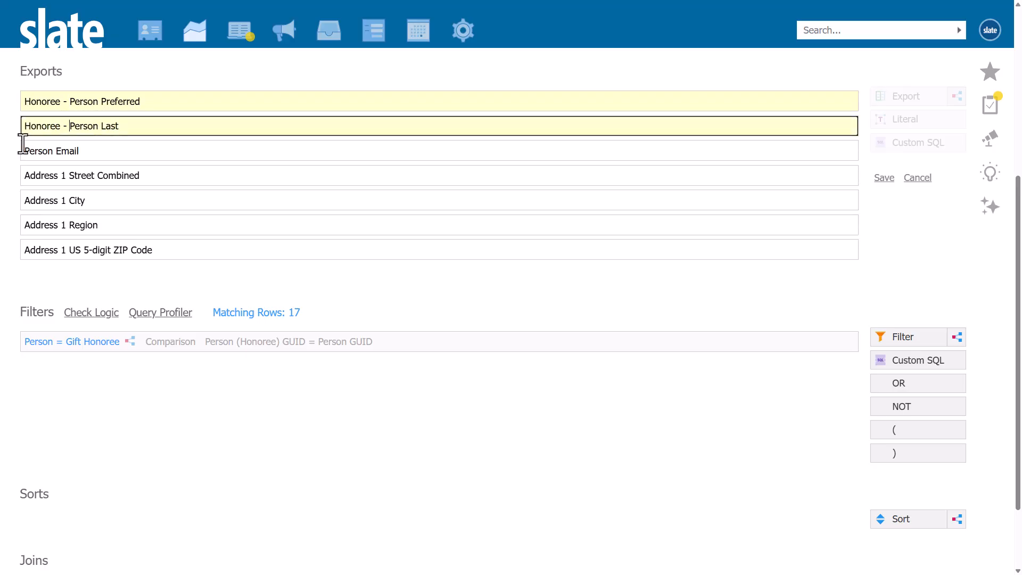
click(25, 150)
text(Honoree -)
Step: Prefix the Address 1 street, city, region and ZIP code exports with "Honoree - " and save the renamed exports
click(25, 176)
text(Honoree -)
click(25, 200)
text(Honoree -)
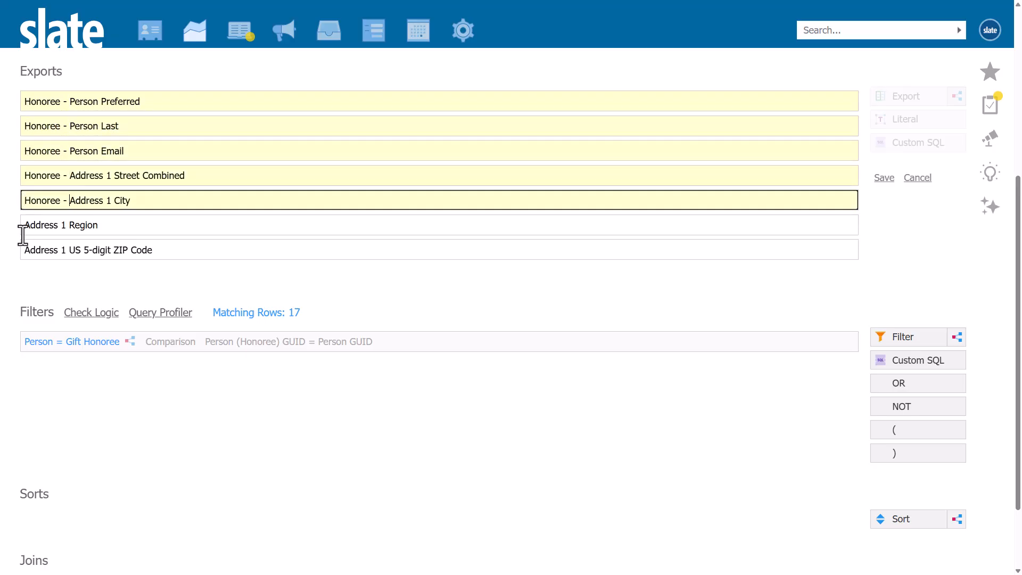
click(25, 224)
text(Honoree -)
click(25, 249)
text(Honoree -)
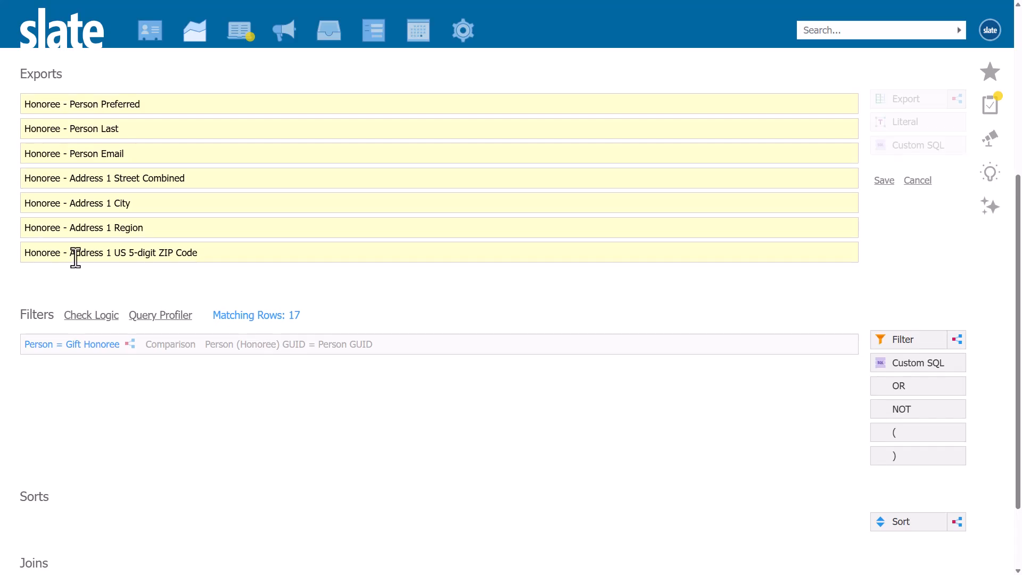
click(884, 182)
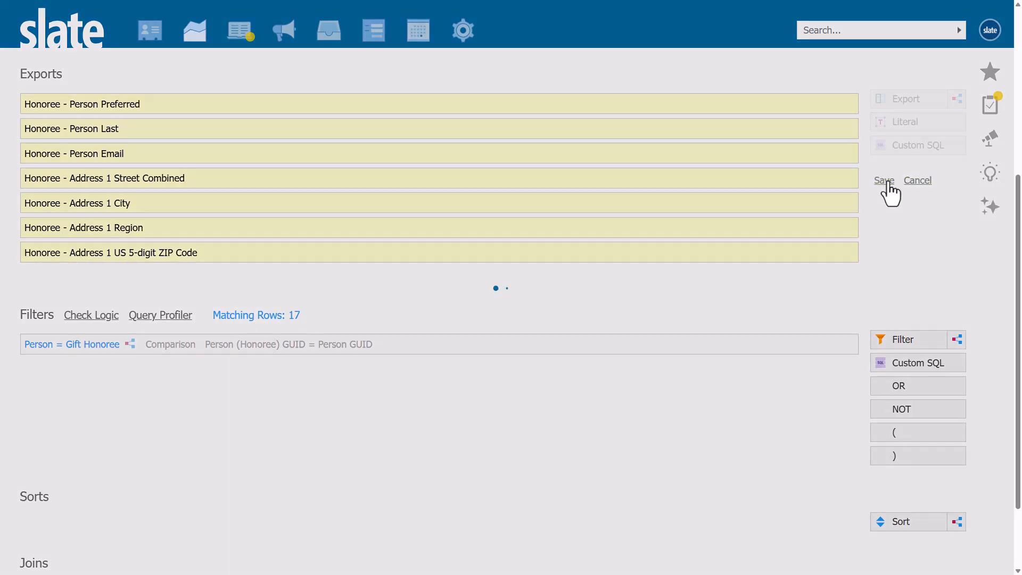
Step: Start a subquery export of type Independent subquery, with category Related and base Gift
click(963, 103)
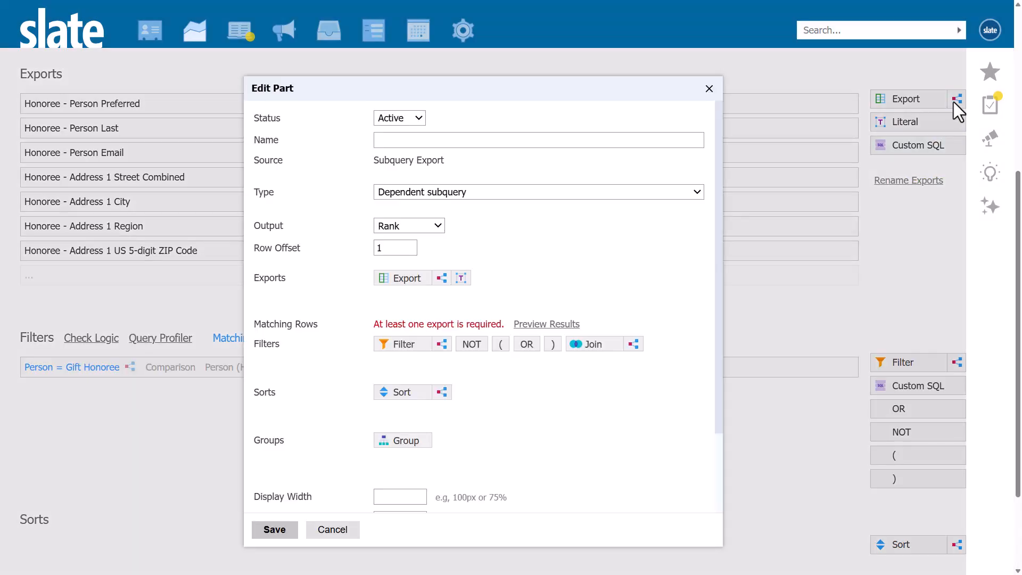
click(689, 198)
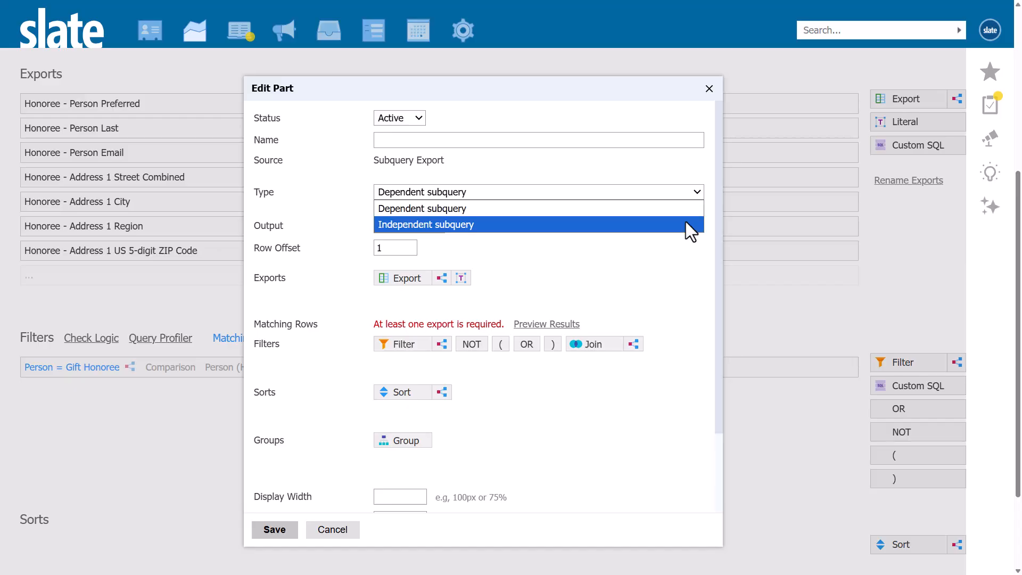
click(685, 222)
click(683, 214)
click(651, 245)
click(649, 240)
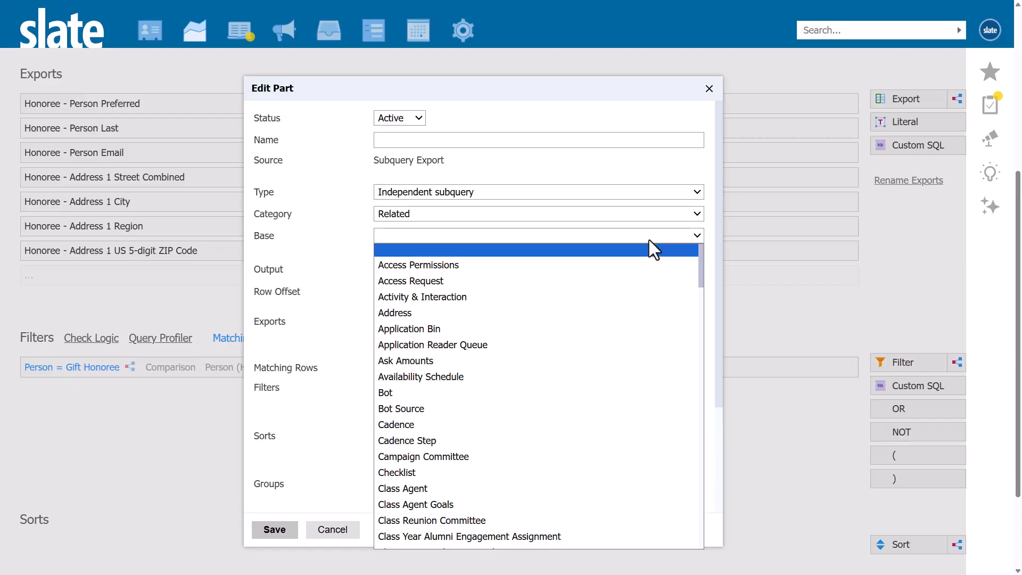
key(g)
key(Return)
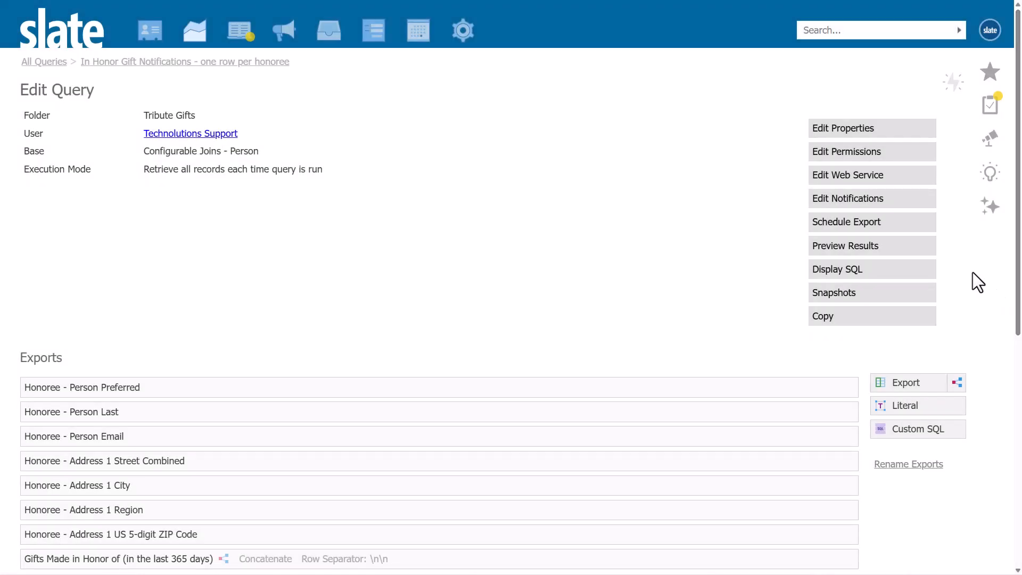
Step: Preview the in-honor query's results and open one honoree's row
click(924, 261)
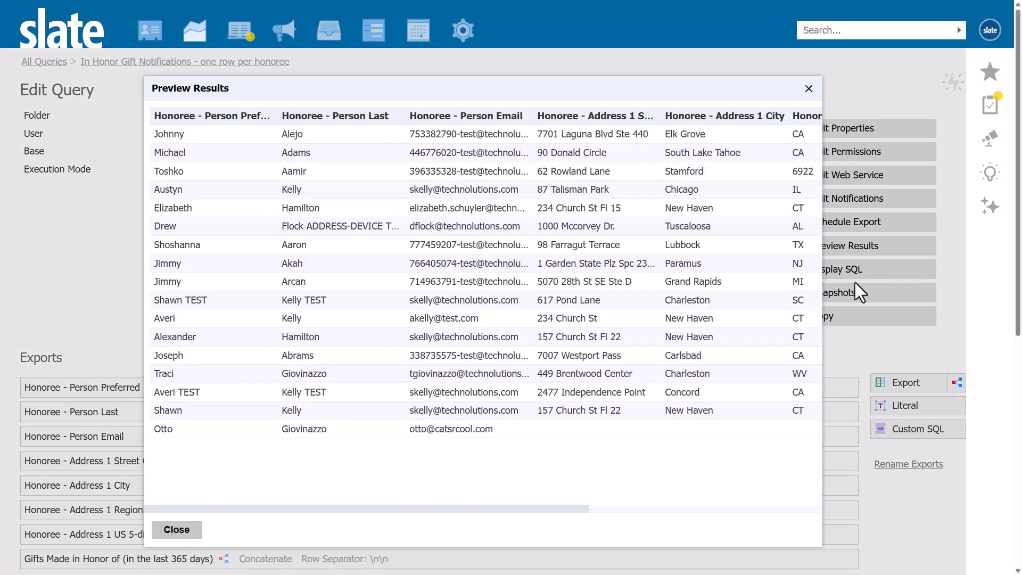
click(799, 373)
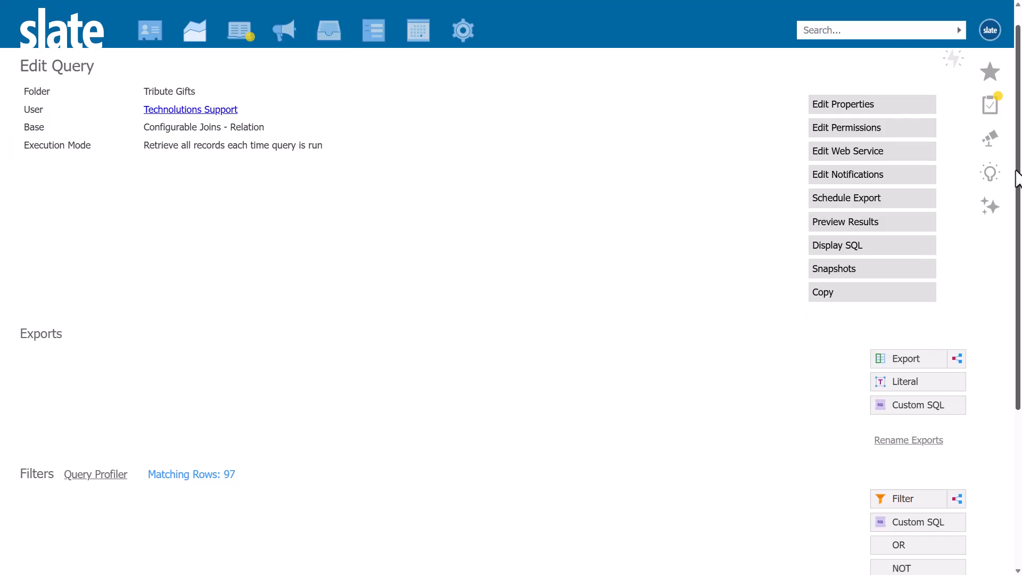
Step: Add a Person join to the Relation-based query, name it "Person (Deceased)" and save it
scroll(1019, 159, down, 5)
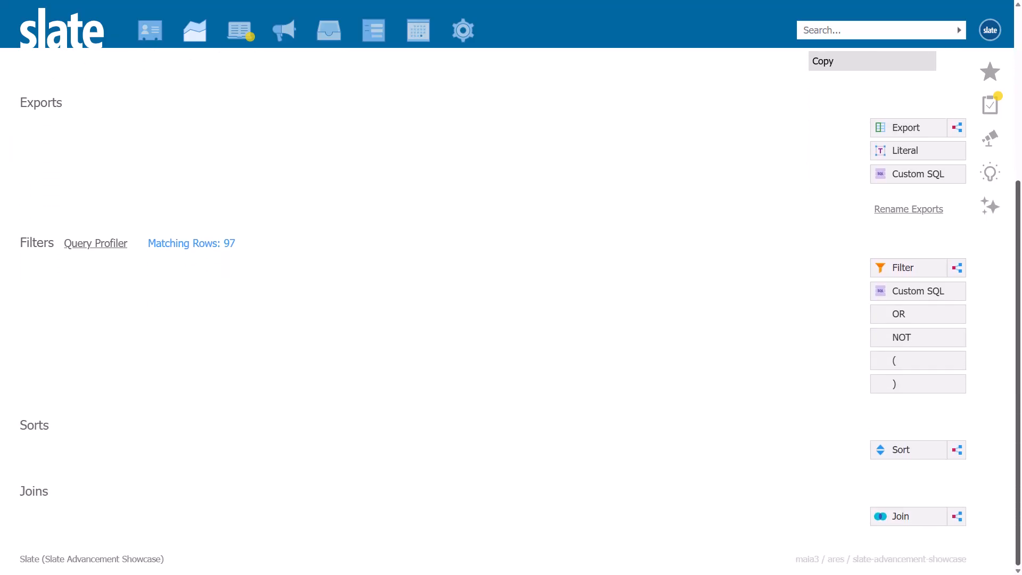
click(924, 515)
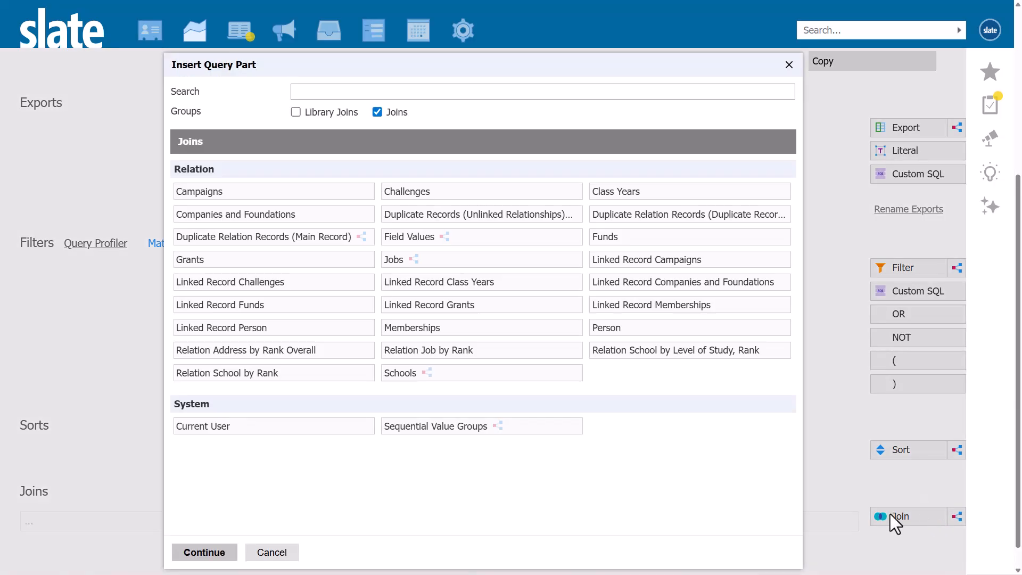
click(710, 327)
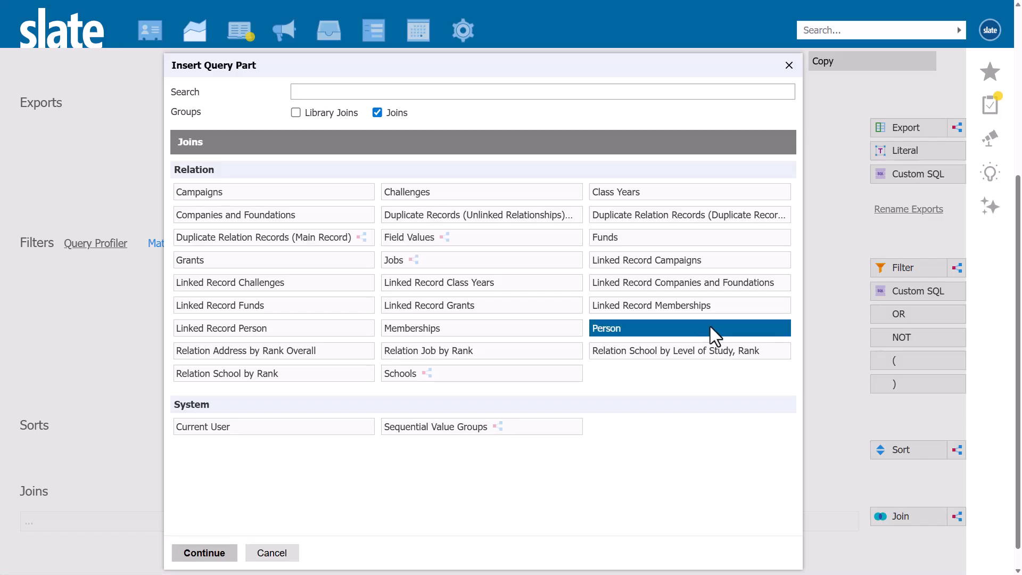
click(219, 556)
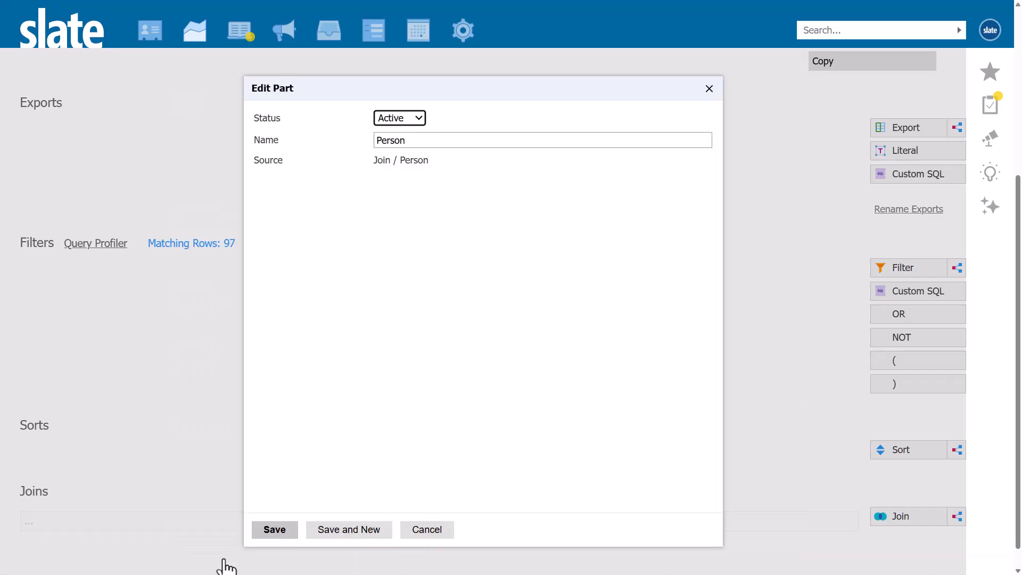
click(658, 143)
text((Deceased))
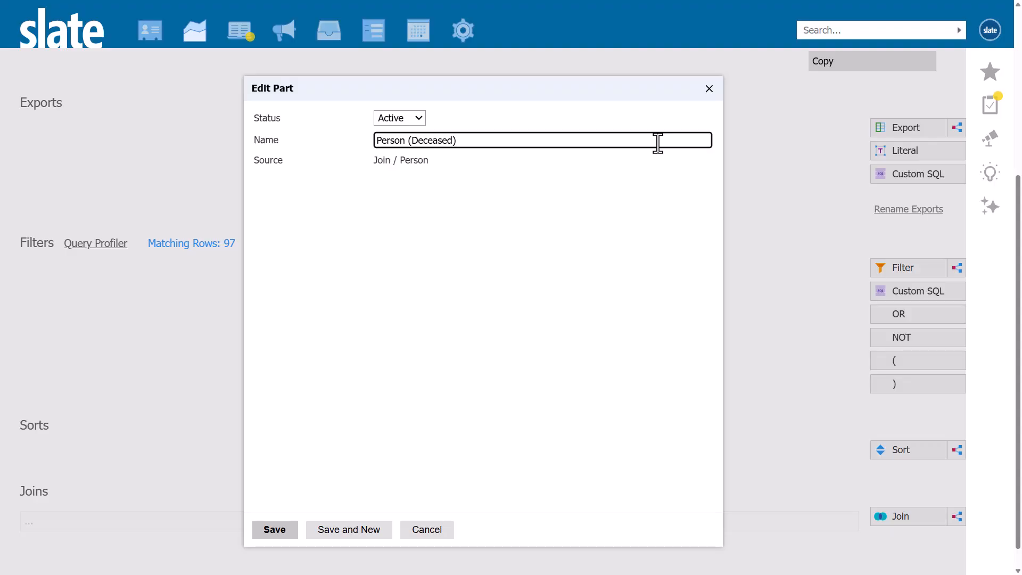
click(288, 530)
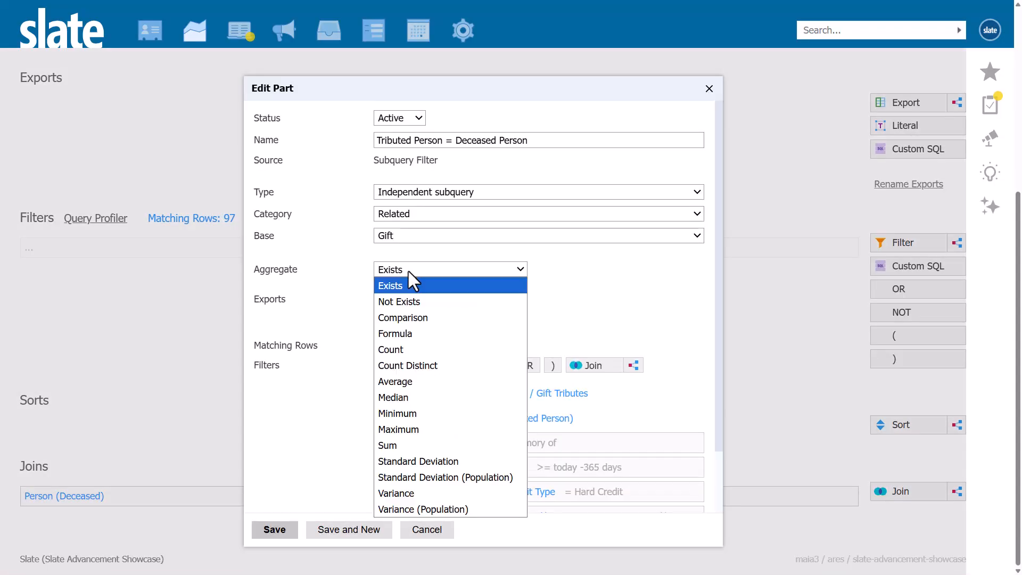
Step: Set the "Tributed Person = Deceased Person" subquery filter's aggregate to Comparison and add the Person (Tributed Person) GUID and Person (Deceased) GUID exports
click(411, 315)
click(399, 367)
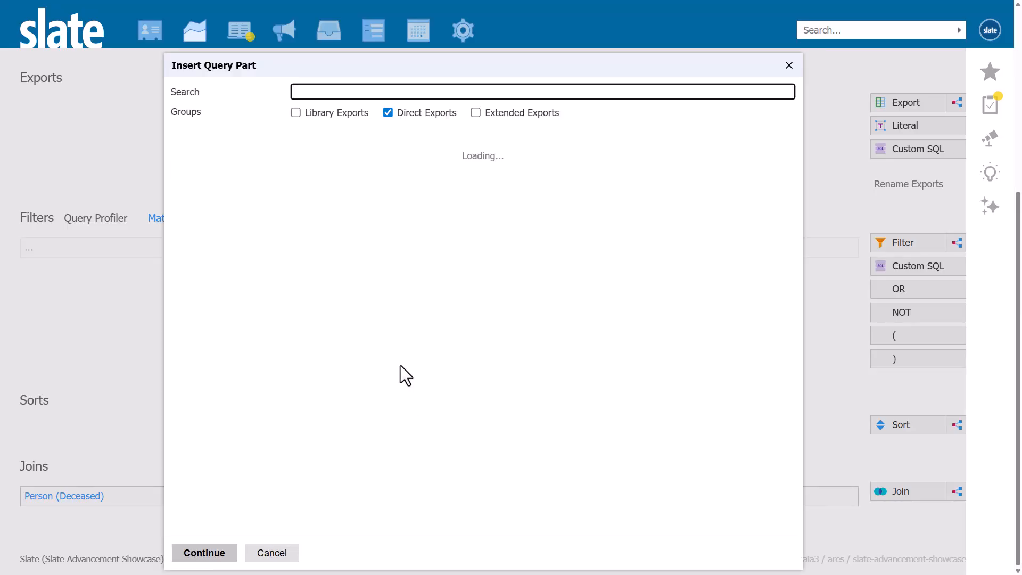
text(guid)
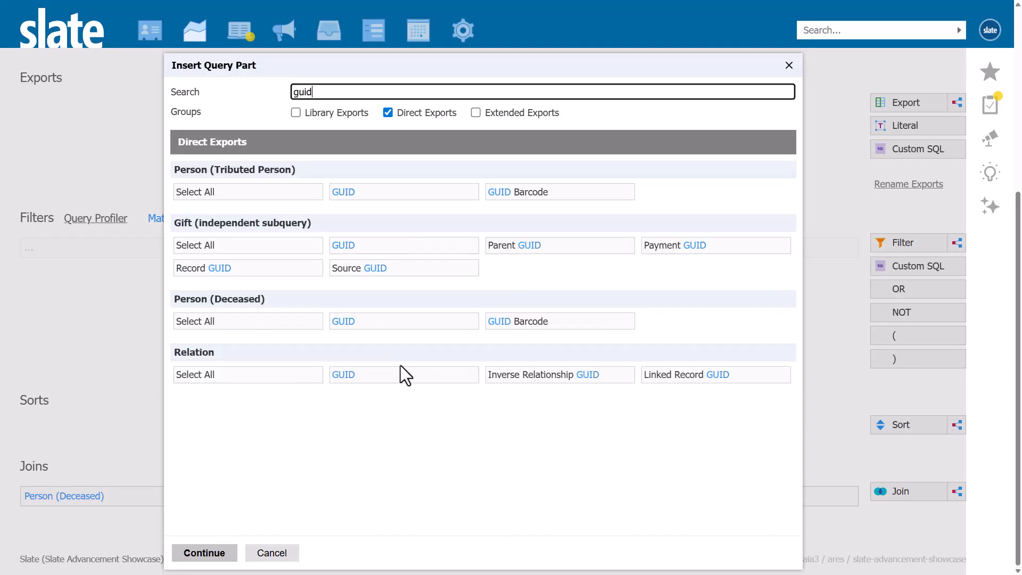
click(403, 192)
click(396, 328)
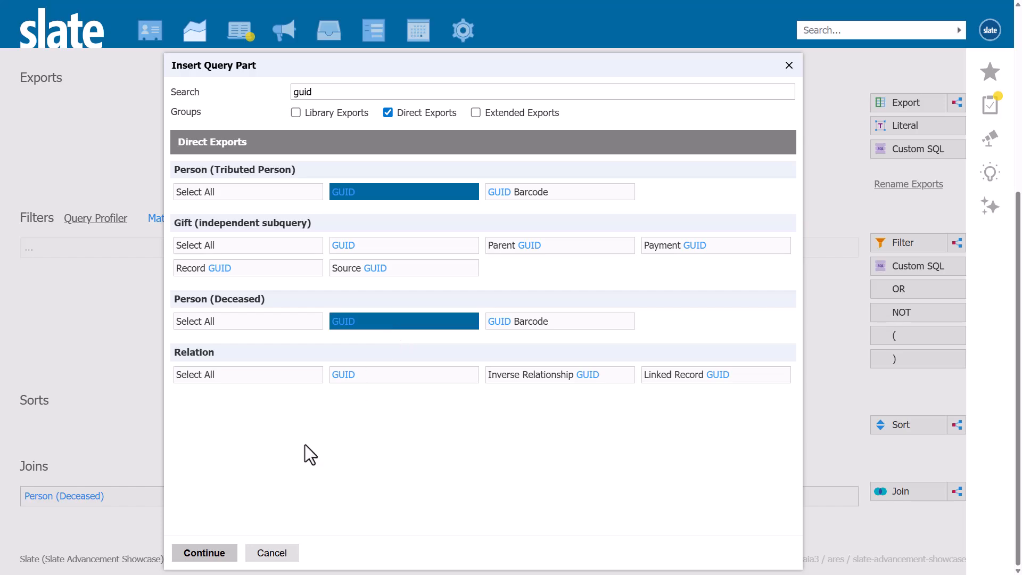
click(215, 553)
Step: Compare Person (Tributed Person) GUID as Field 1 with Person (Deceased) GUID as Field 2 in the subquery filter
click(461, 293)
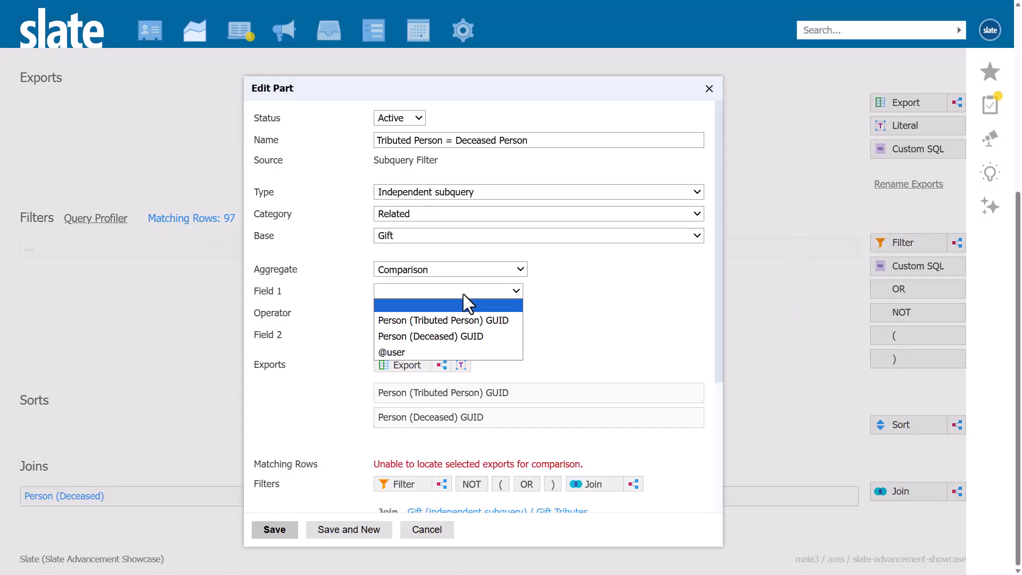
click(459, 321)
click(457, 336)
click(453, 380)
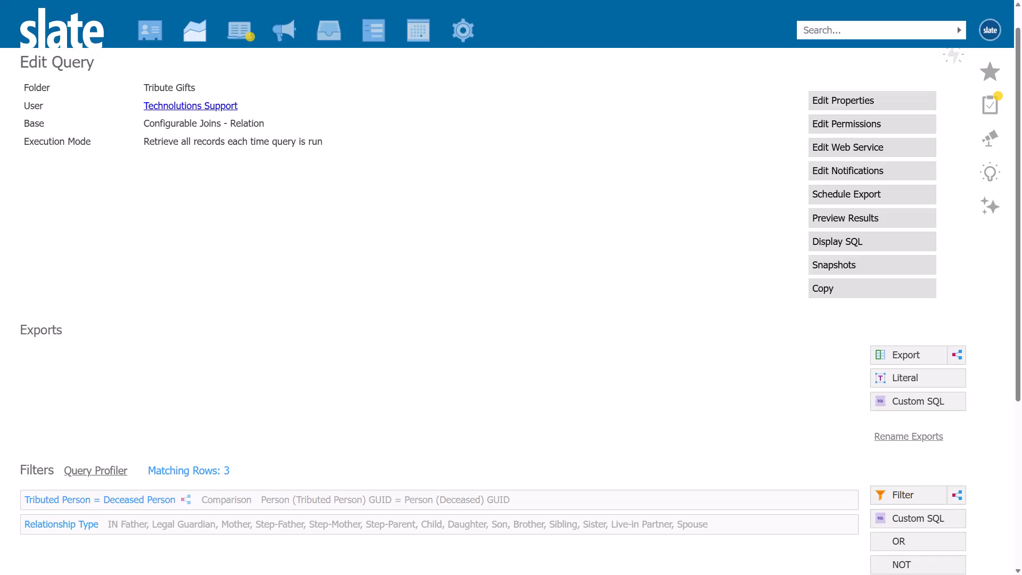
Step: Add the Person (Deceased) Name export and the Relation exports Name, Type and Email to the query
click(911, 355)
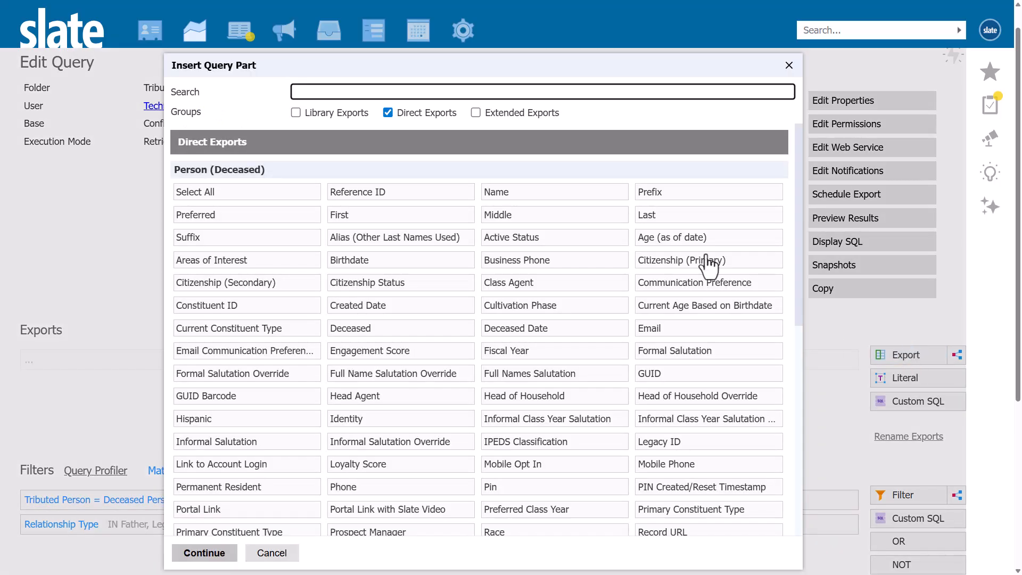
click(570, 199)
scroll(575, 201, down, 8)
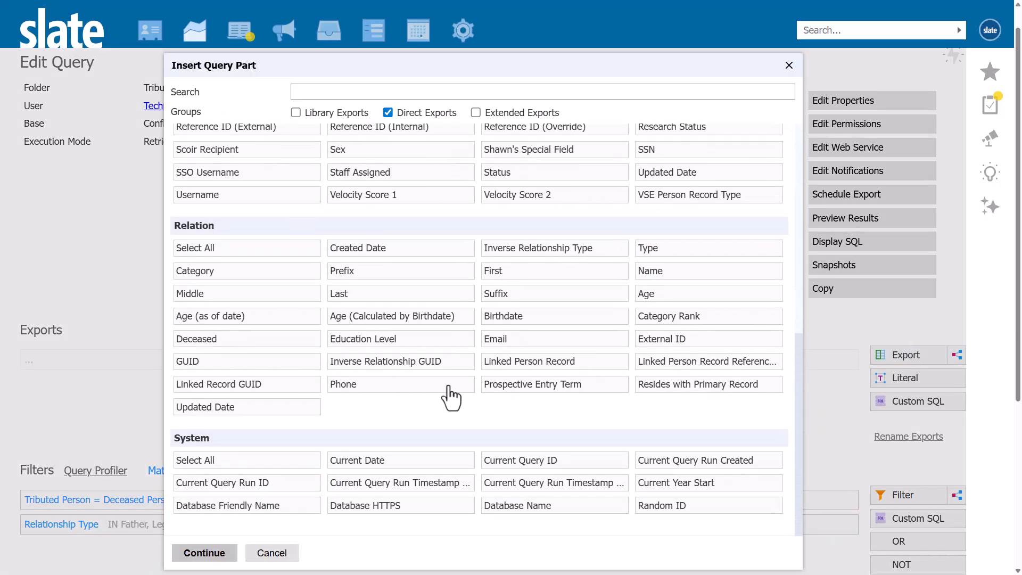
click(658, 279)
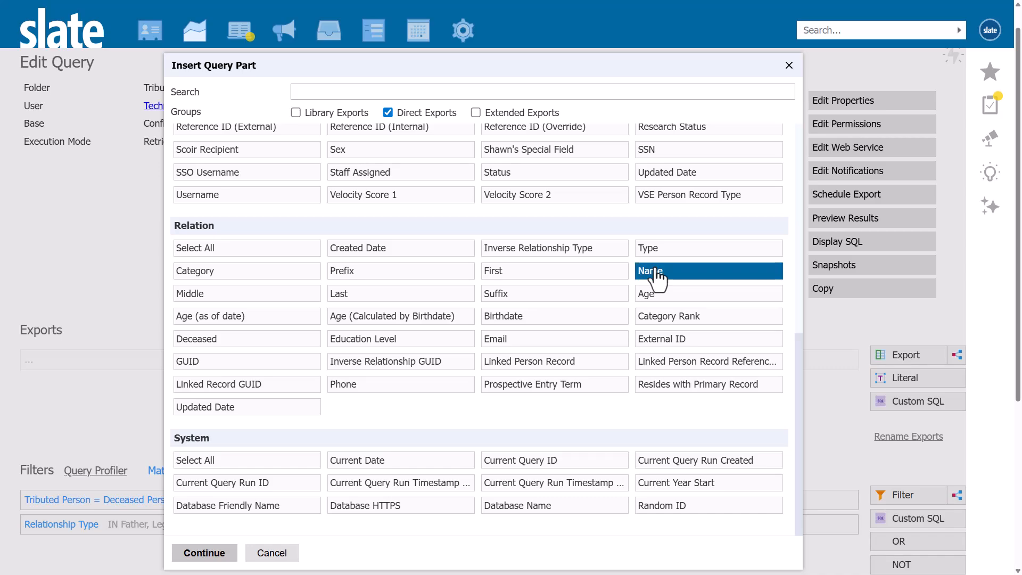
click(658, 250)
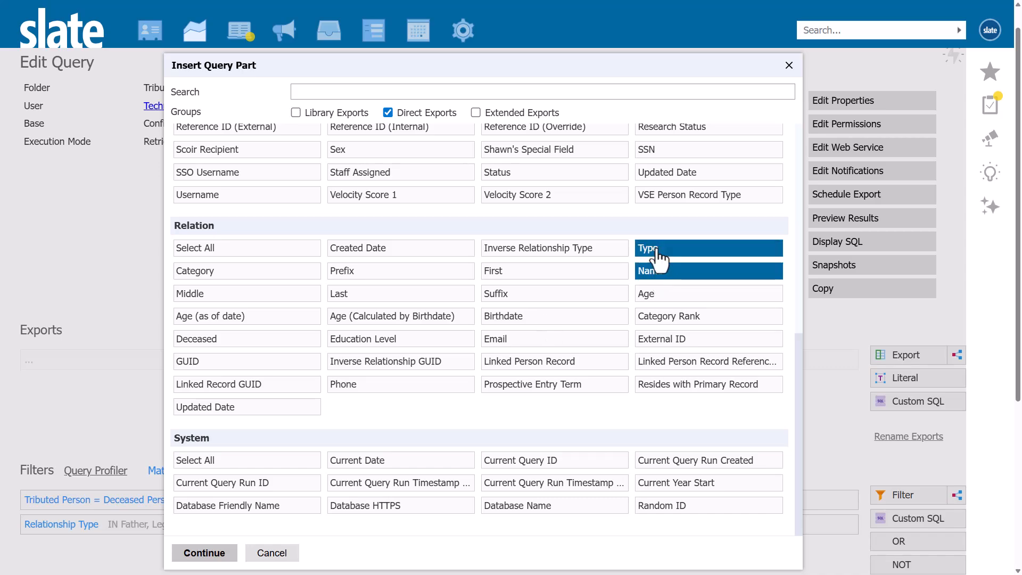
scroll(659, 256, down, 1)
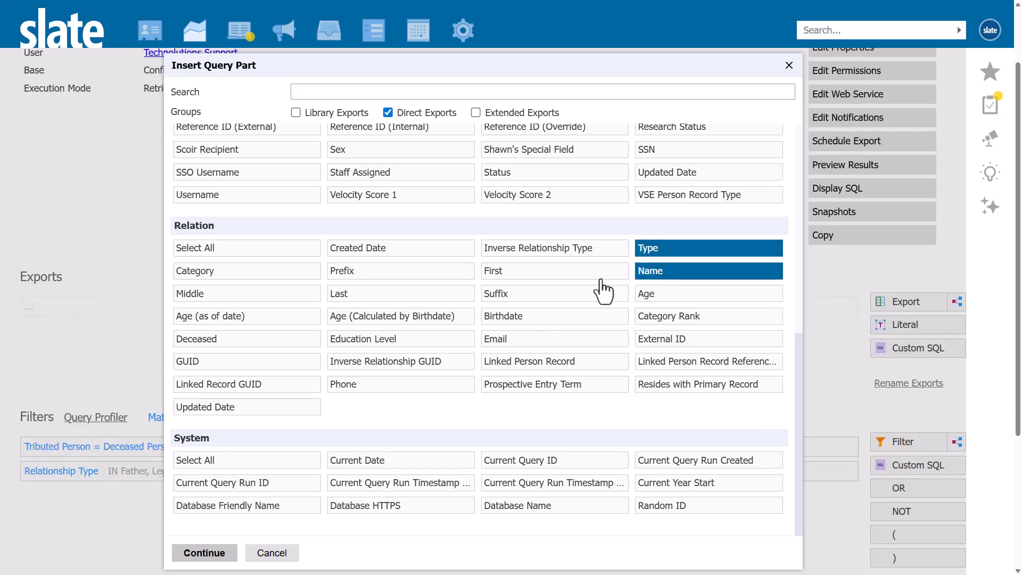
click(501, 342)
click(202, 556)
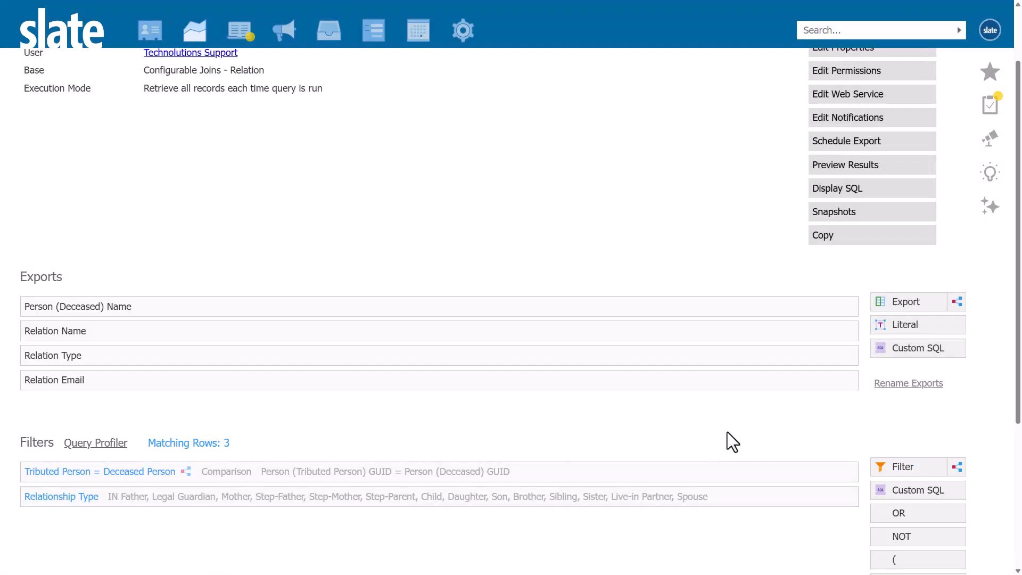
Step: Start a subquery export of type Independent subquery, with category Related and base Relation
click(959, 303)
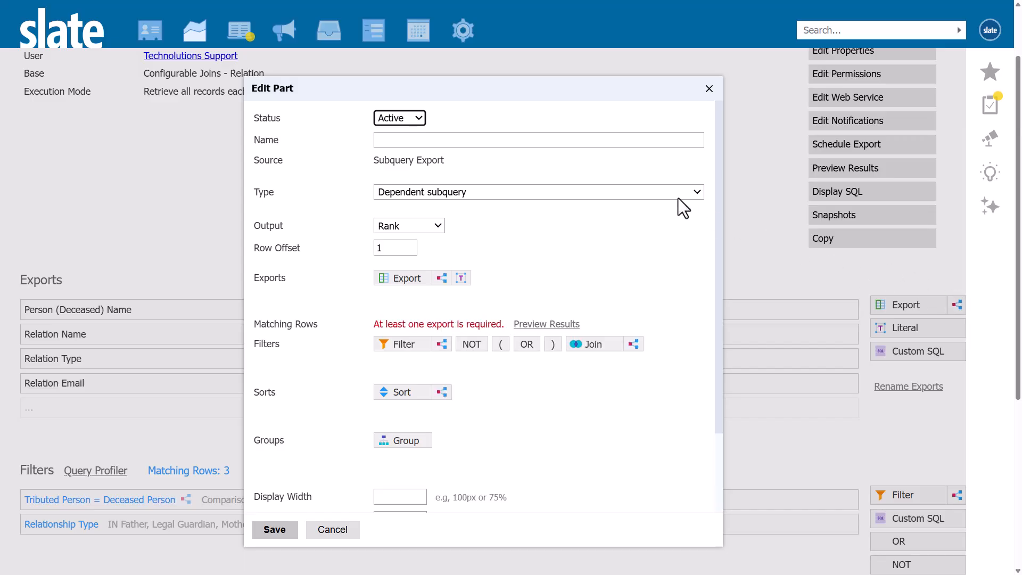
click(659, 191)
click(654, 219)
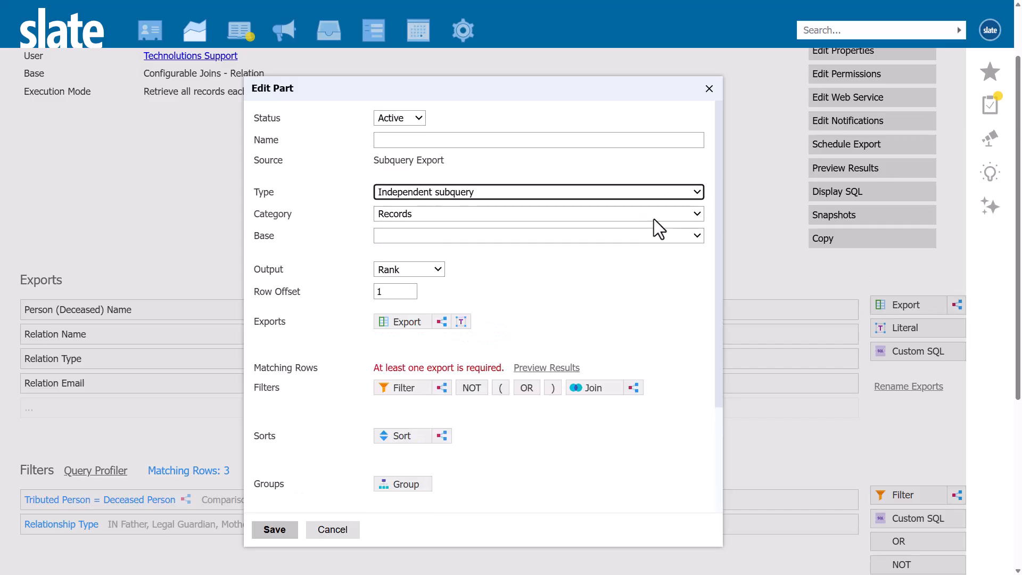
click(653, 218)
click(650, 241)
click(650, 241)
key(r)
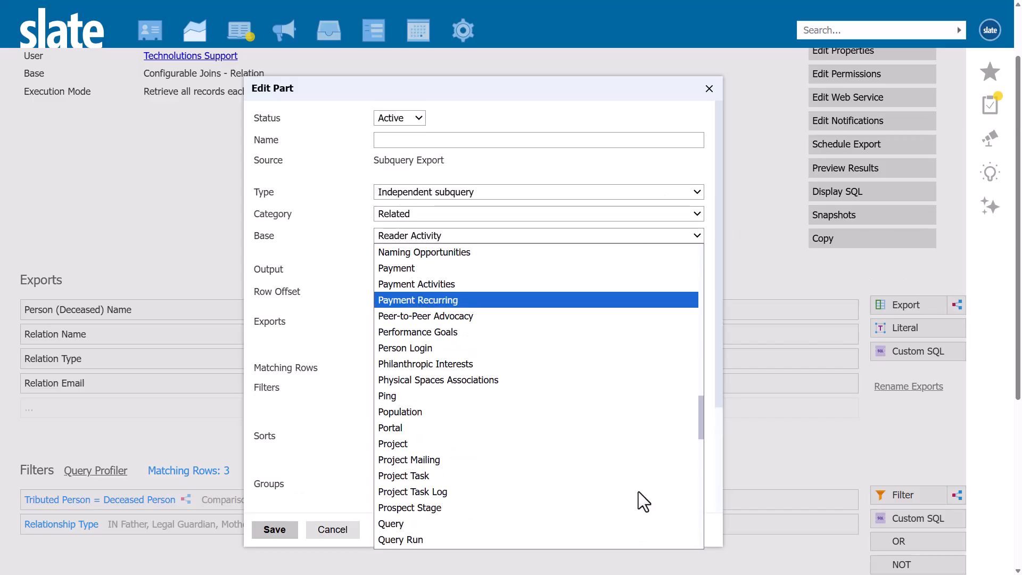
scroll(638, 491, down, 5)
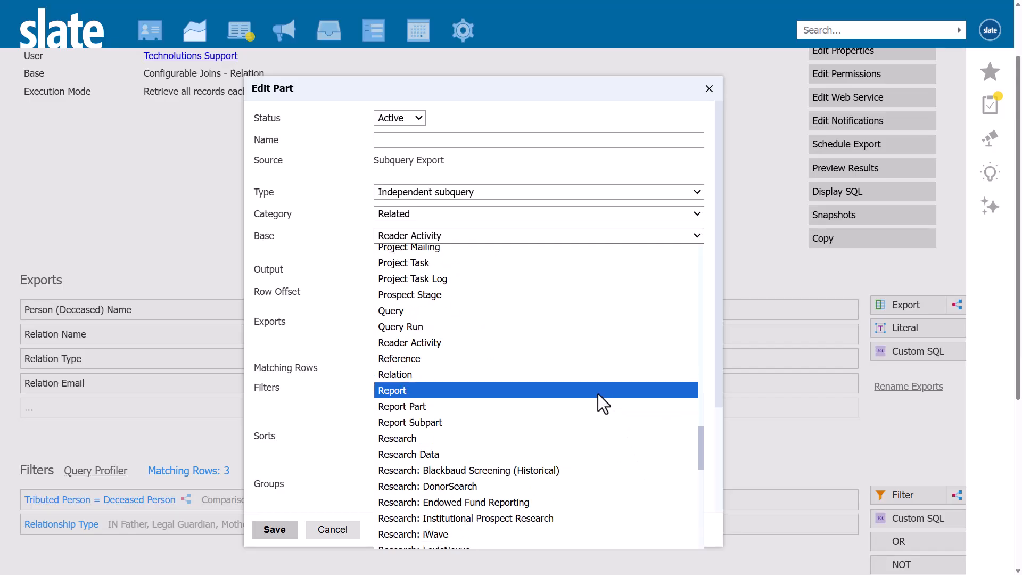
click(592, 379)
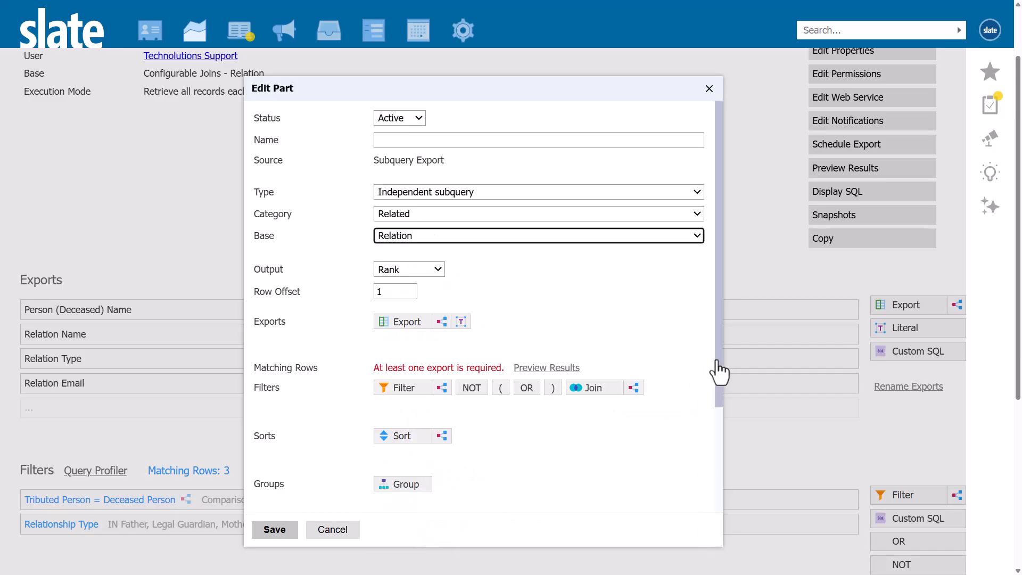
drag(720, 373, 711, 527)
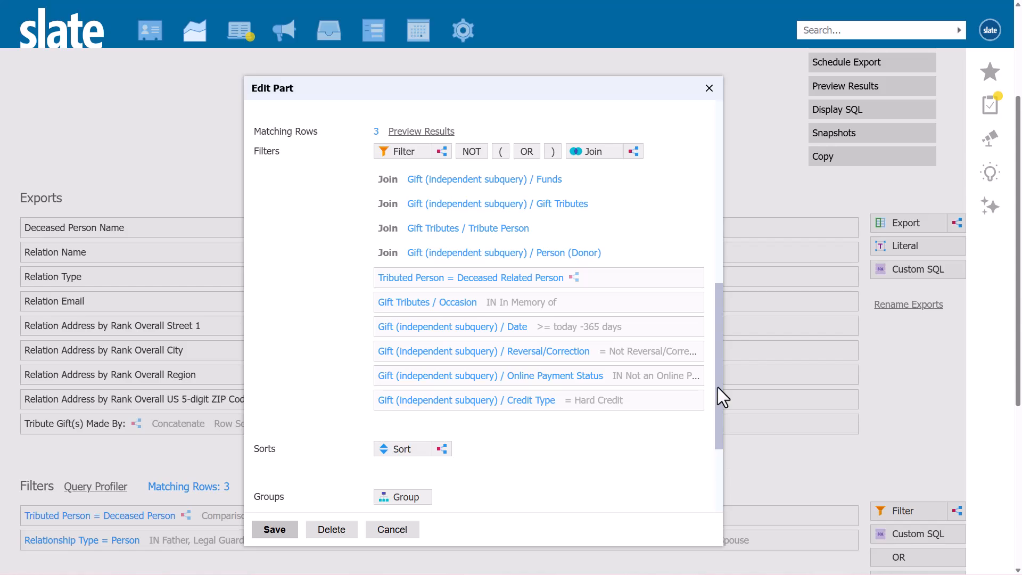
Step: Preview the in-memory query's results and open the first row's full preview
drag(714, 402, 716, 230)
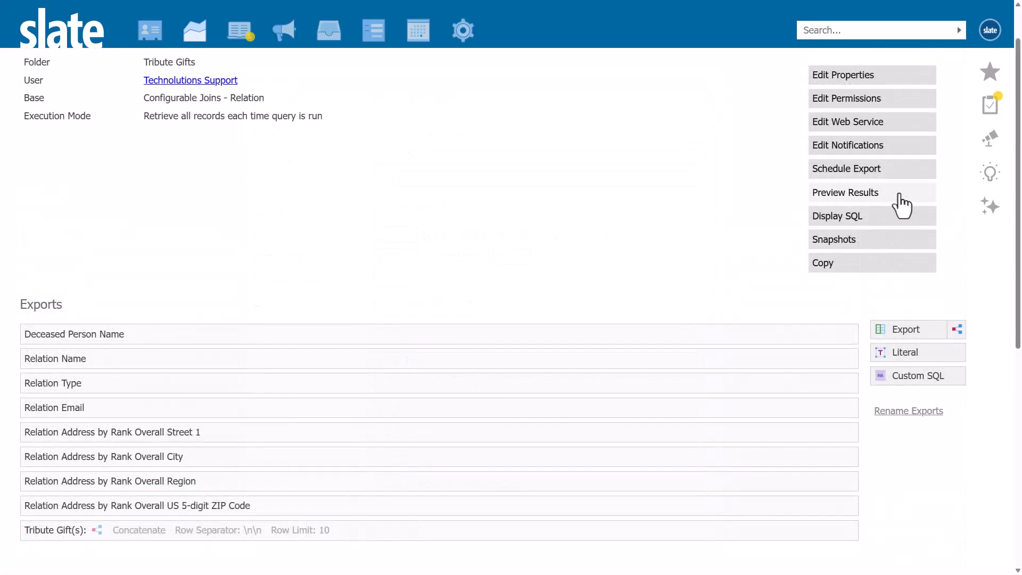
click(901, 195)
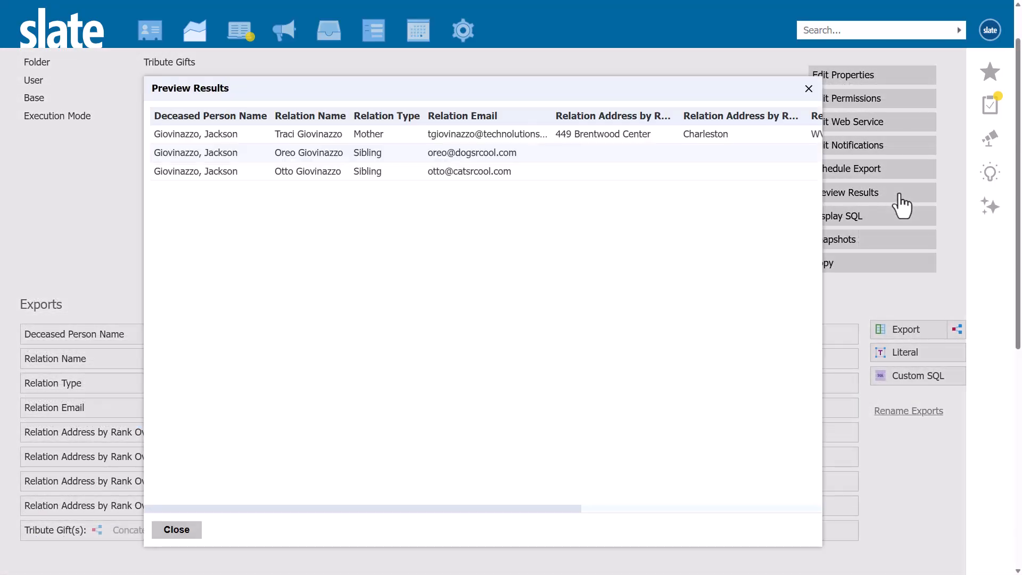
click(739, 138)
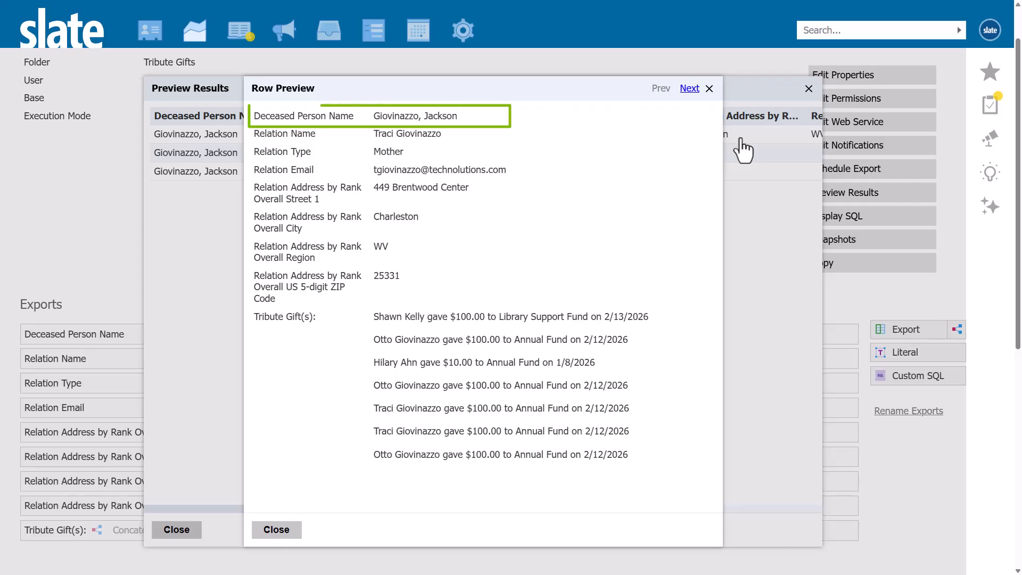